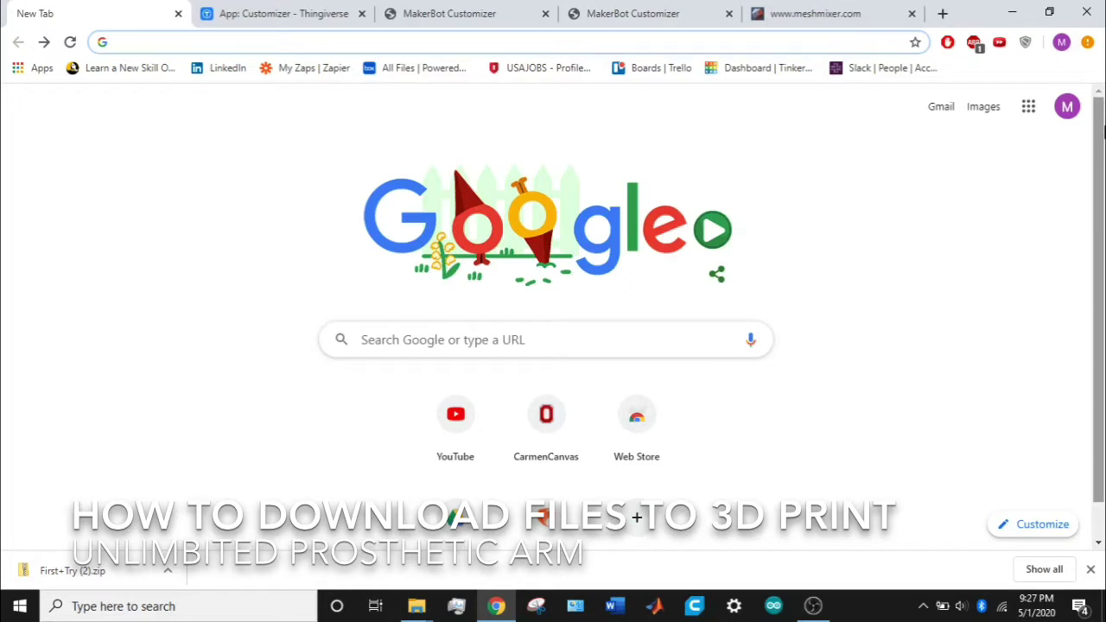
# Go to thingiverse.com and search for "unlimbited arm".
pyautogui.write('thingiverse.com')
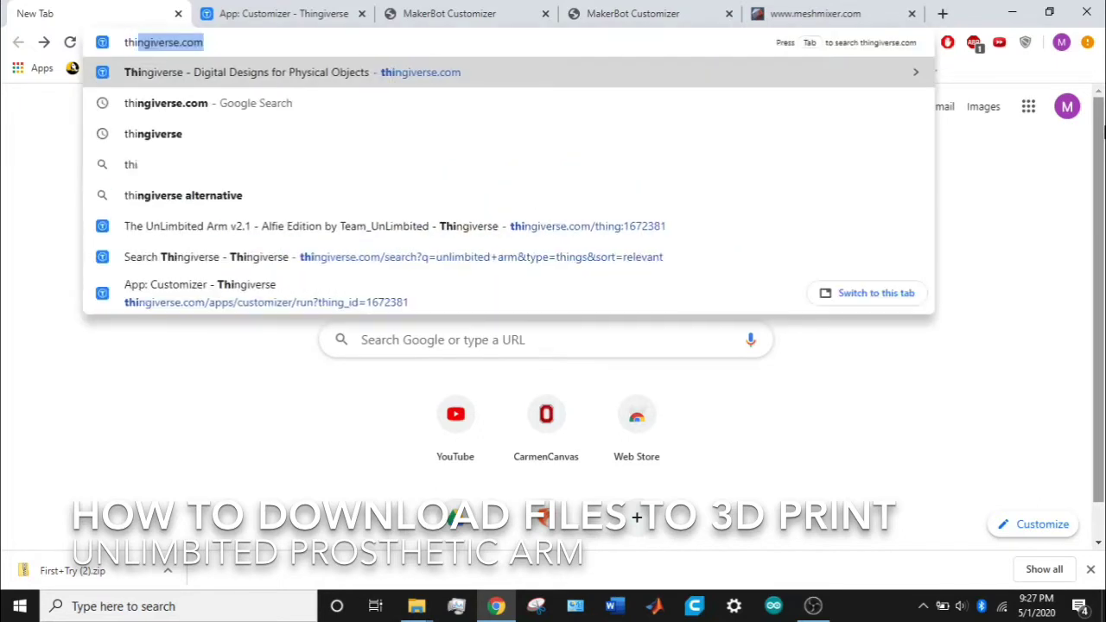
pyautogui.press('Return')
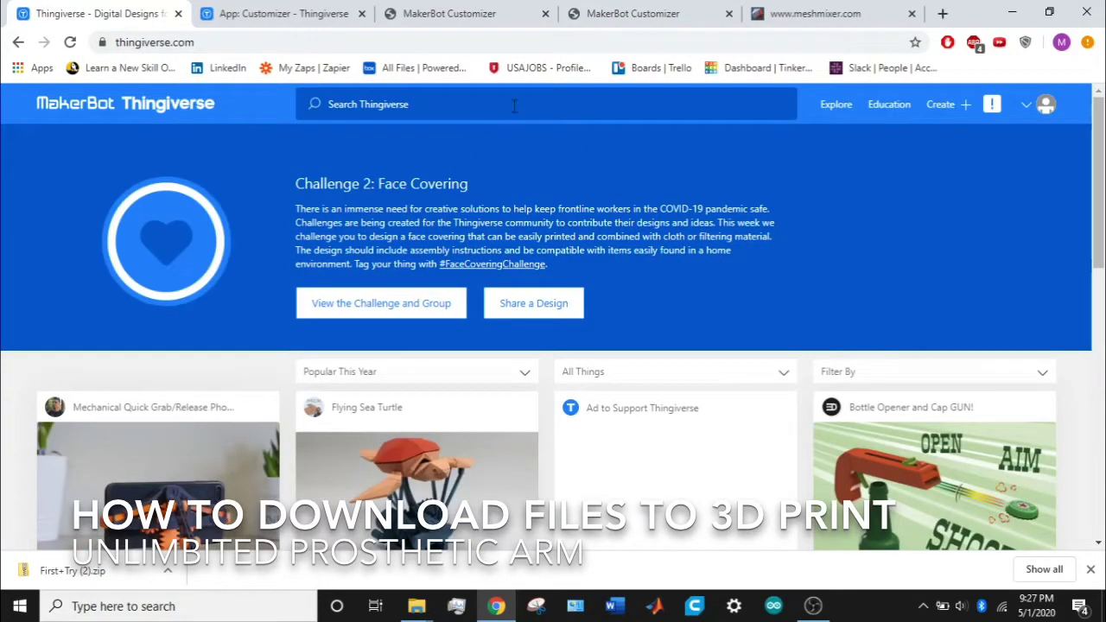
pyautogui.click(514, 105)
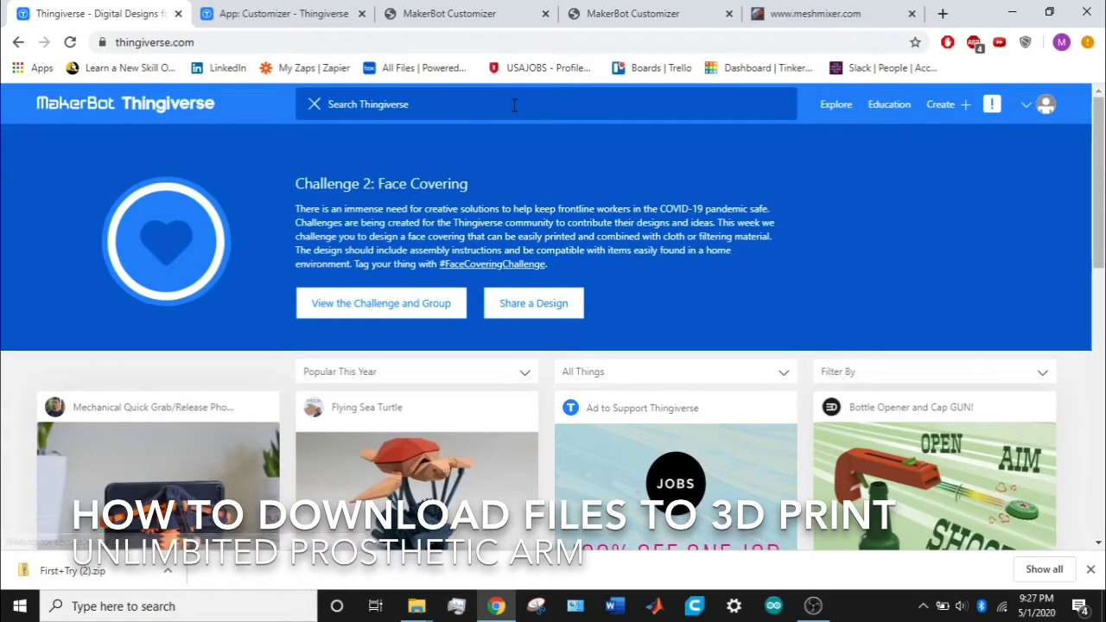
pyautogui.write('unlimb')
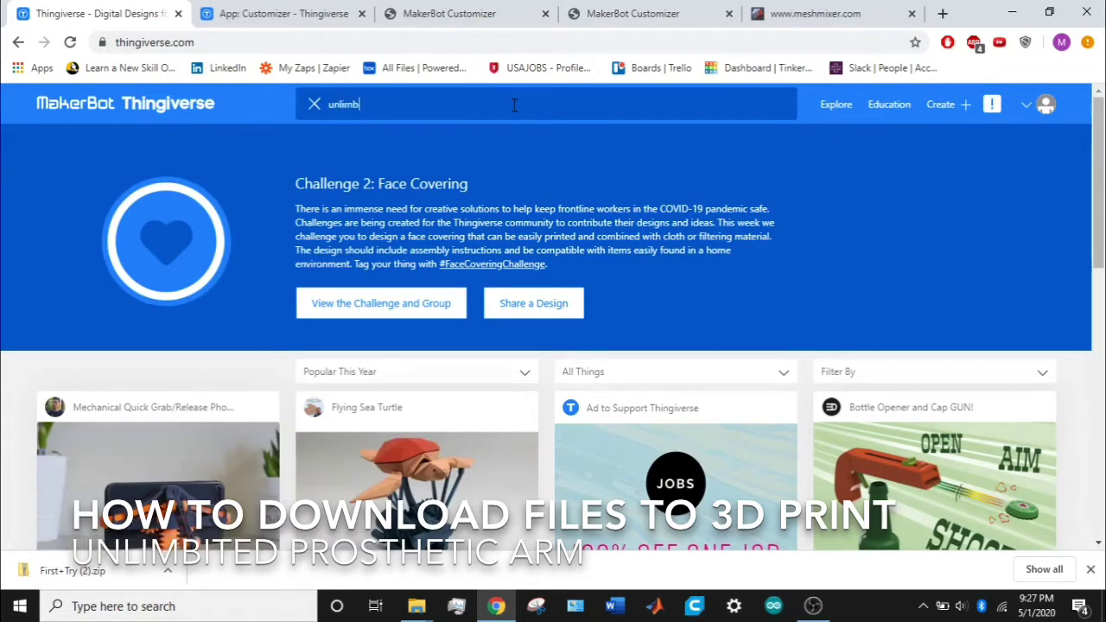
pyautogui.write('ited arm')
pyautogui.press('Return')
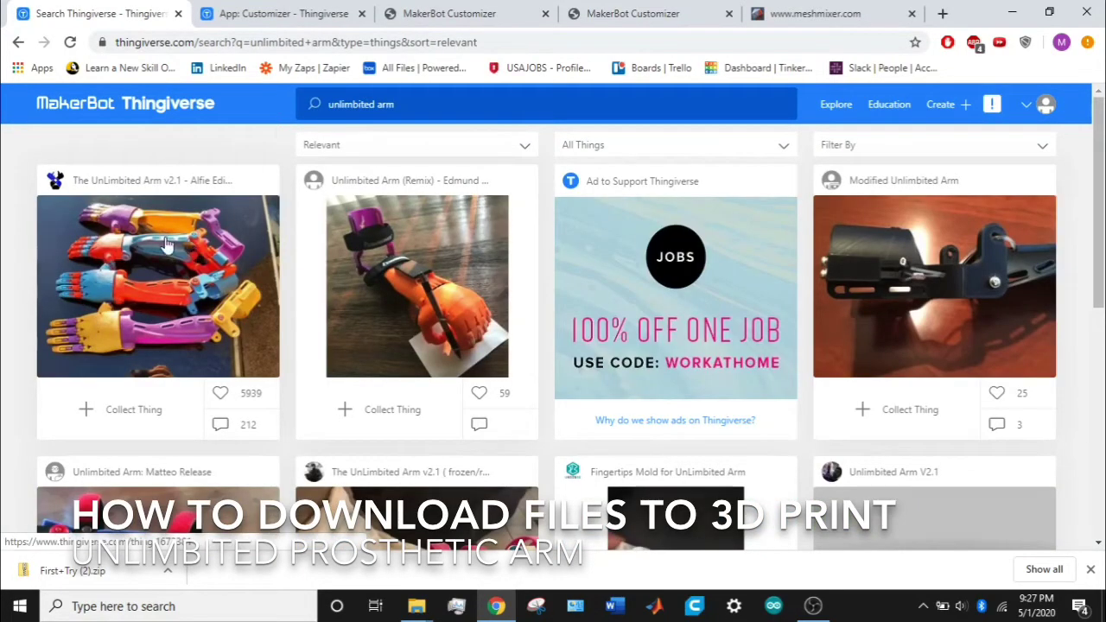
# Open The UnLimbited Arm v2.1 - Alfie Edition from the search results.
pyautogui.click(137, 279)
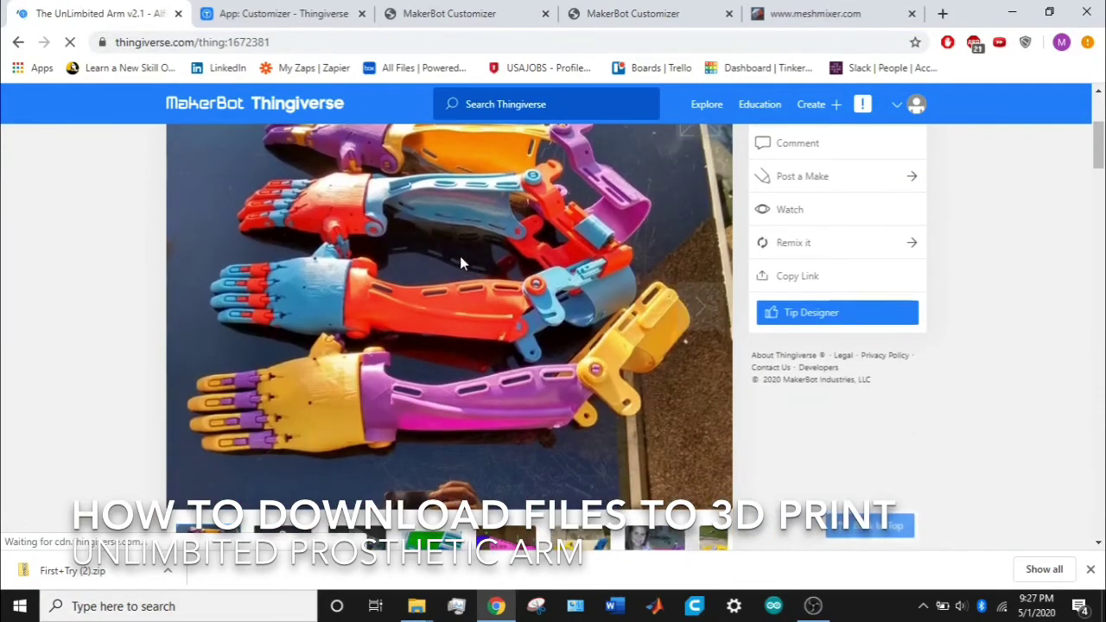
pyautogui.scroll(-1, 449, 288)
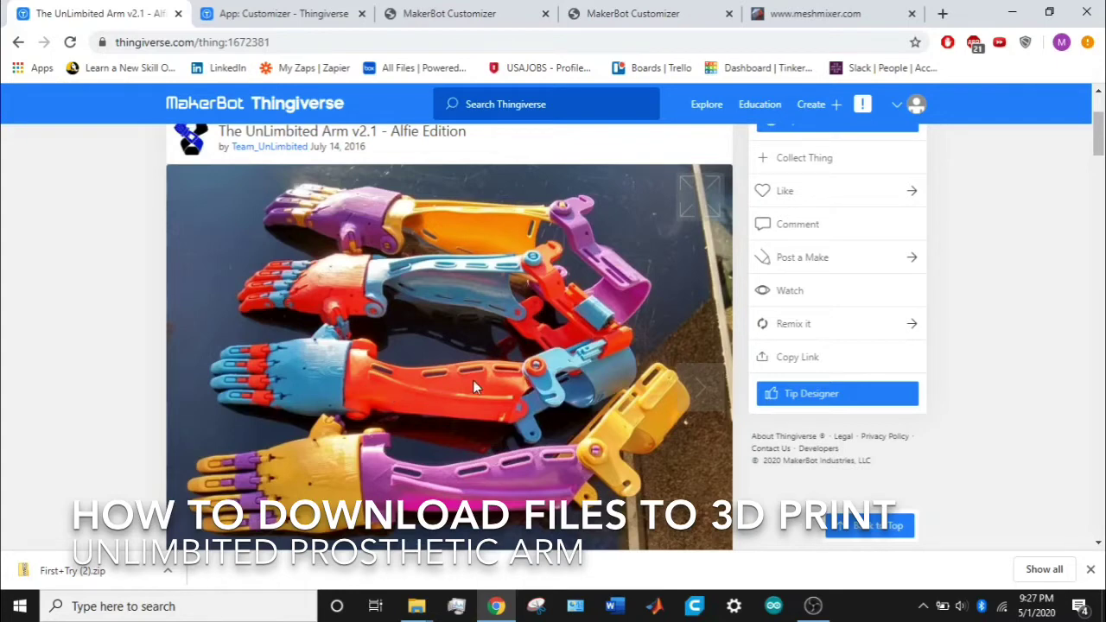
pyautogui.scroll(1, 492, 360)
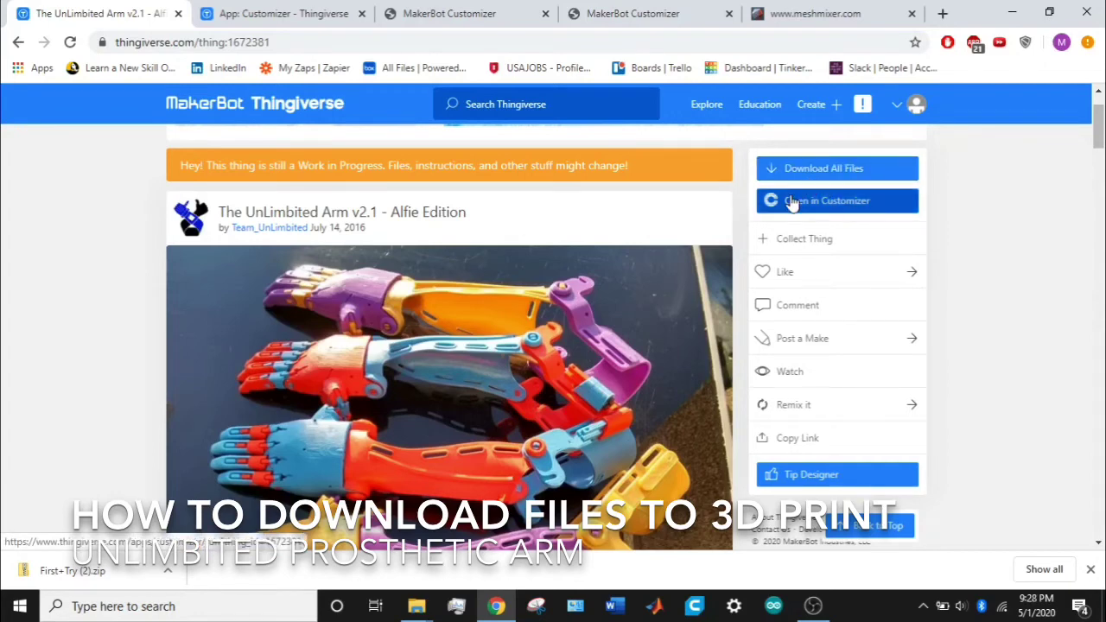
pyautogui.scroll(-1, 57, 241)
pyautogui.scroll(1, 60, 245)
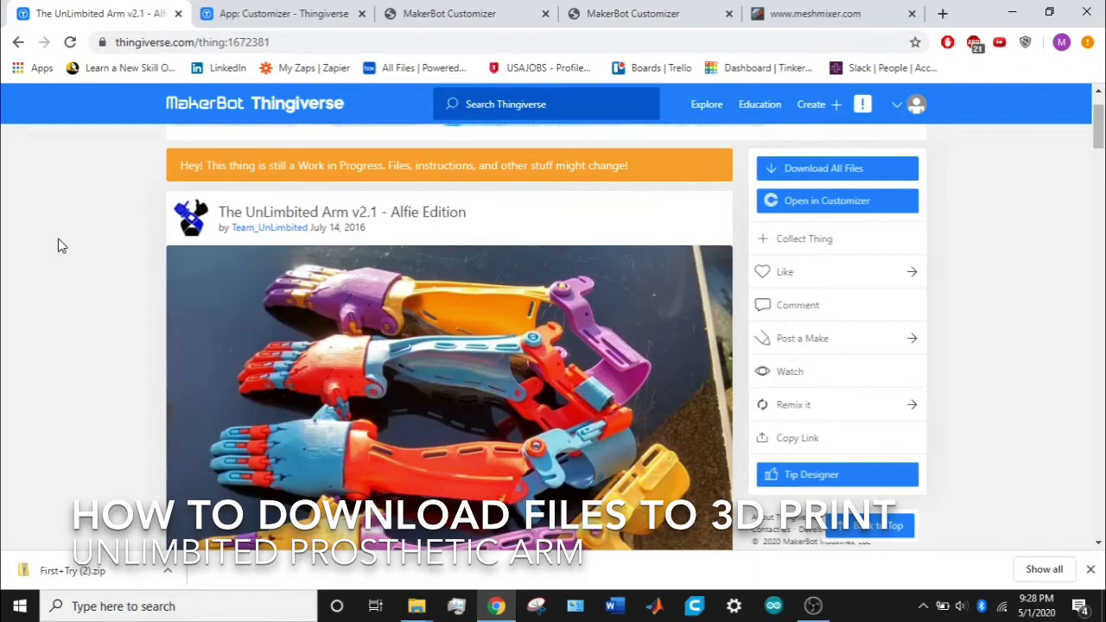
# Show the files list of The UnLimbited Arm v2.1 - Alfie Edition.
pyautogui.scroll(-4, 58, 246)
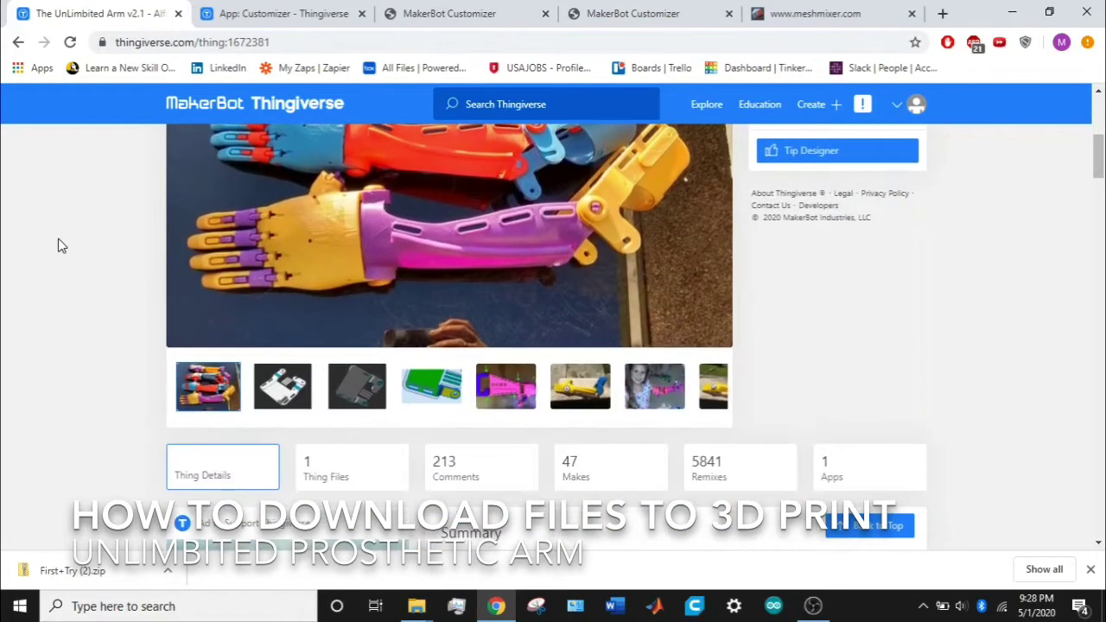
pyautogui.scroll(1, 58, 247)
pyautogui.scroll(1, 58, 245)
pyautogui.scroll(-3, 58, 245)
pyautogui.click(333, 482)
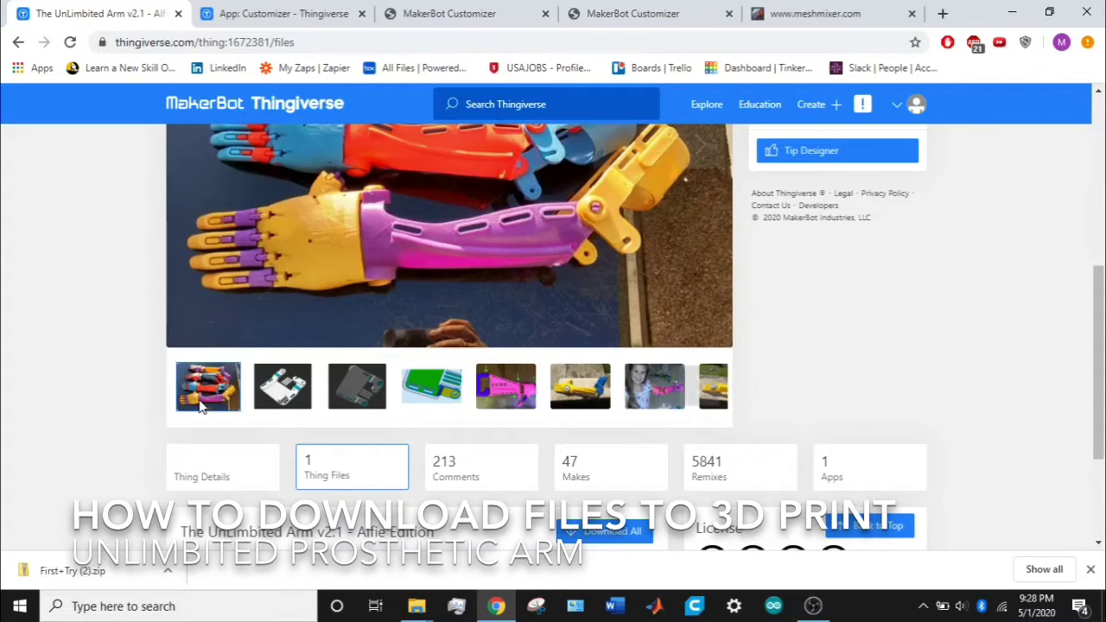
pyautogui.scroll(-2, 200, 406)
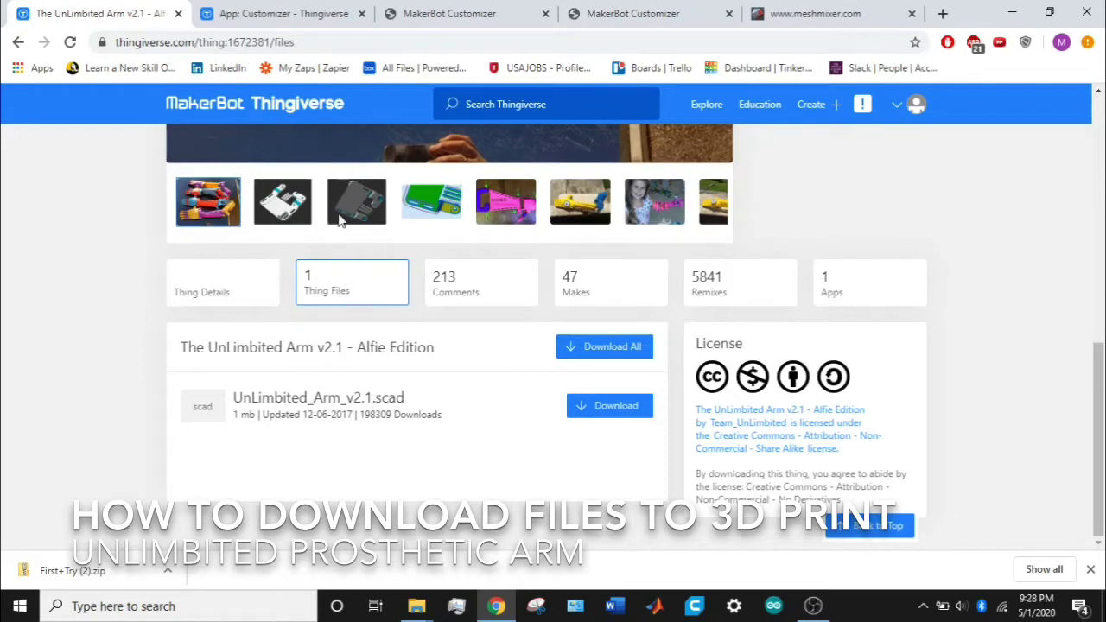
# Examine the second preview image of the arm and the downloadable file listed on its page.
pyautogui.click(283, 202)
pyautogui.scroll(5, 291, 222)
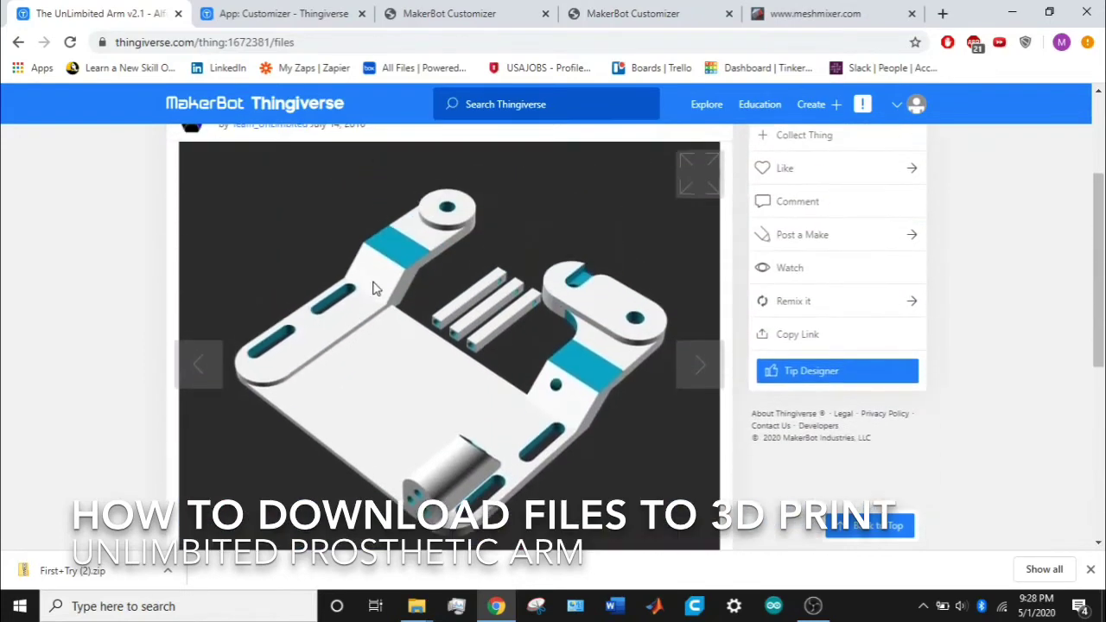
pyautogui.scroll(-4, 398, 340)
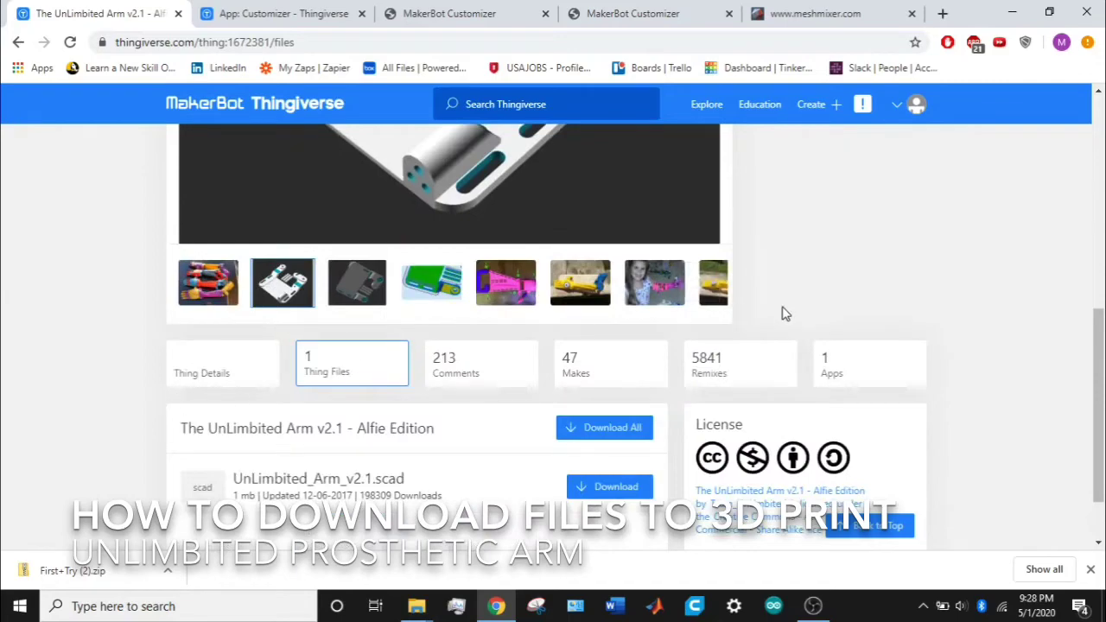
pyautogui.scroll(6, 751, 332)
pyautogui.scroll(-4, 802, 285)
pyautogui.scroll(-2, 801, 285)
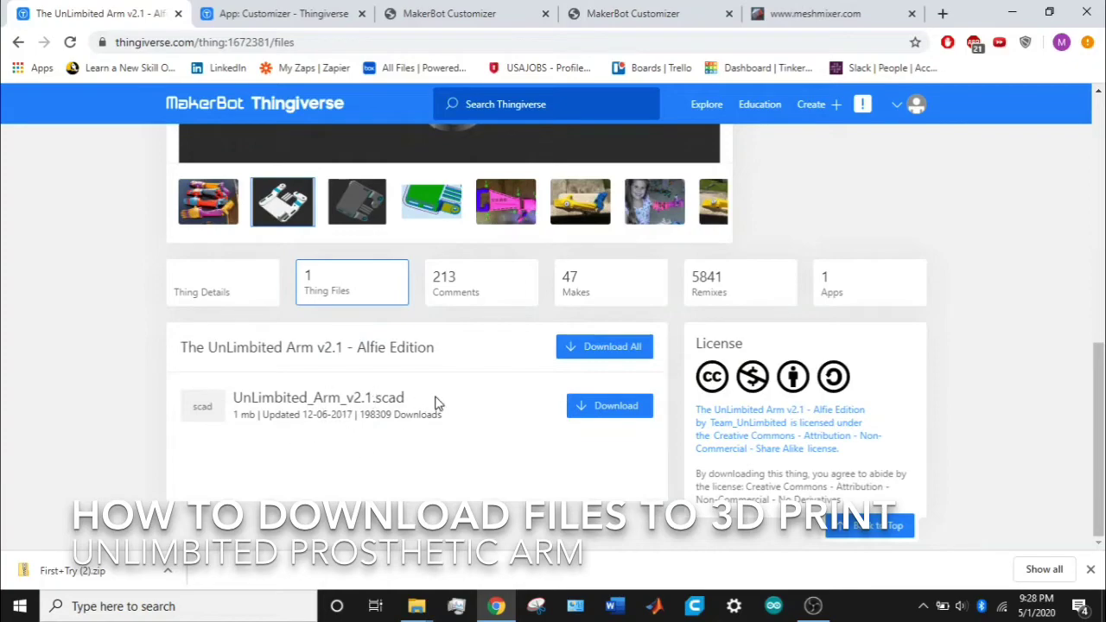
pyautogui.scroll(4, 431, 284)
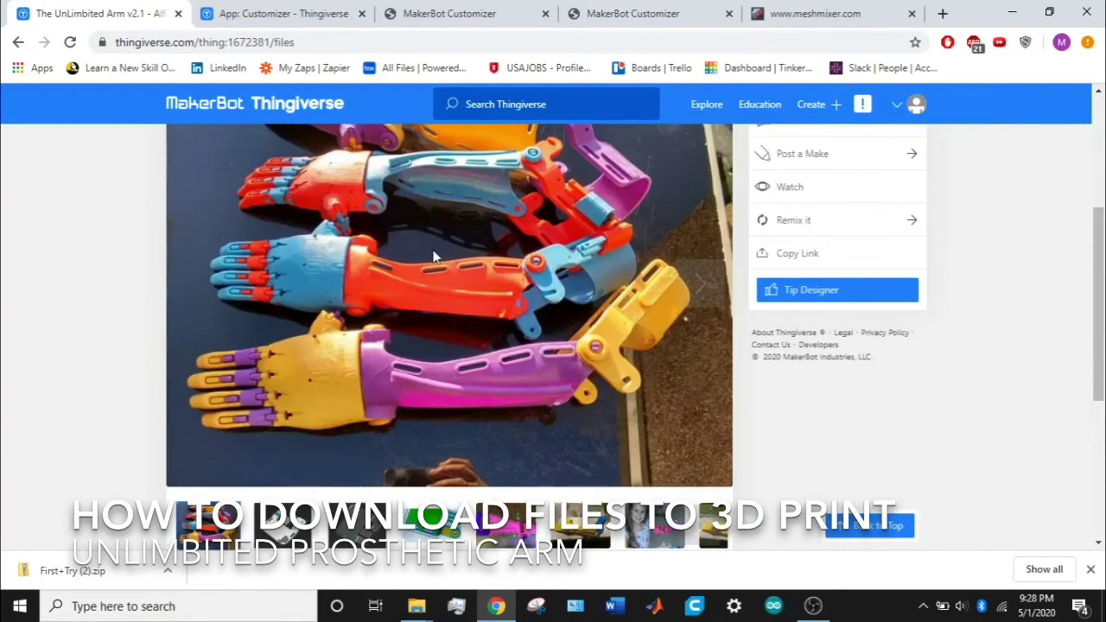
pyautogui.scroll(-4, 834, 338)
pyautogui.scroll(7, 945, 355)
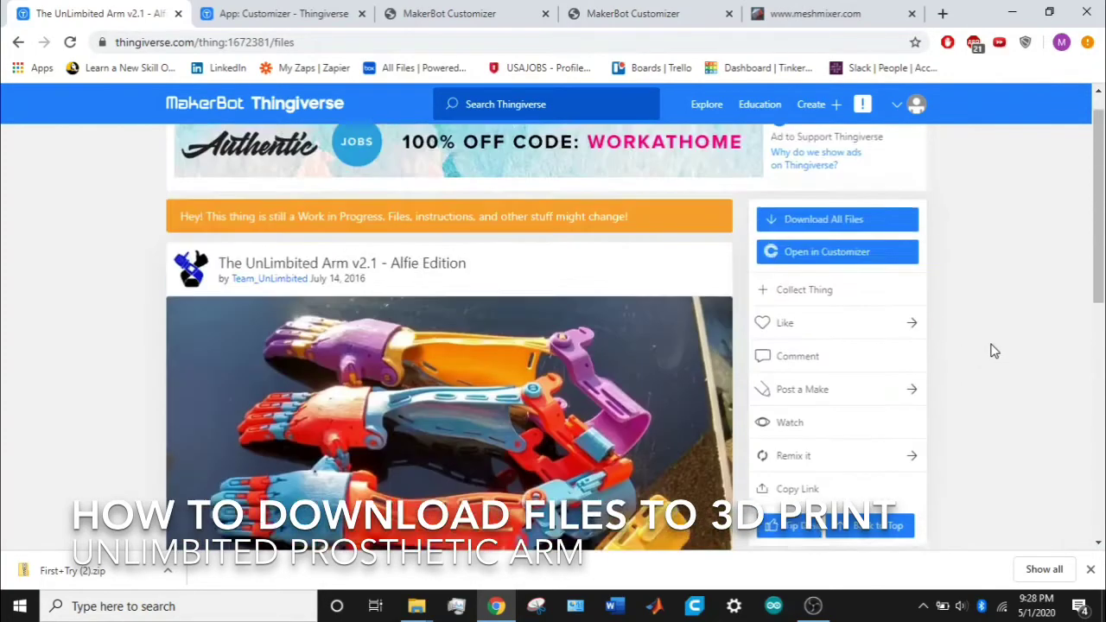
# Open the arm in Customizer and look through its parameters in the already loaded Customizer page.
pyautogui.click(858, 271)
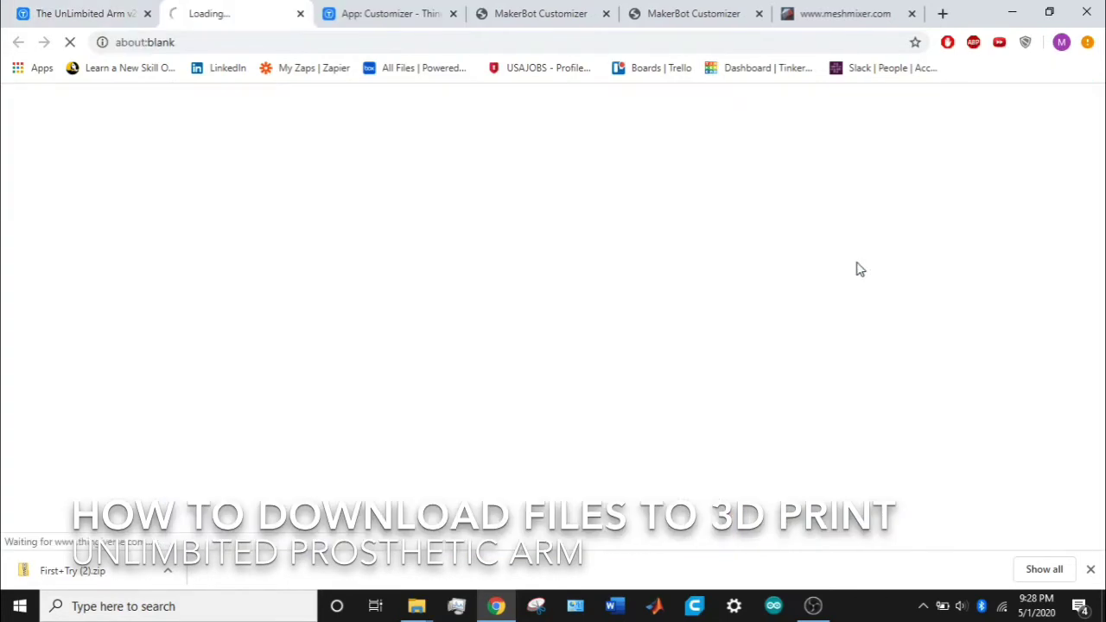
pyautogui.click(331, 24)
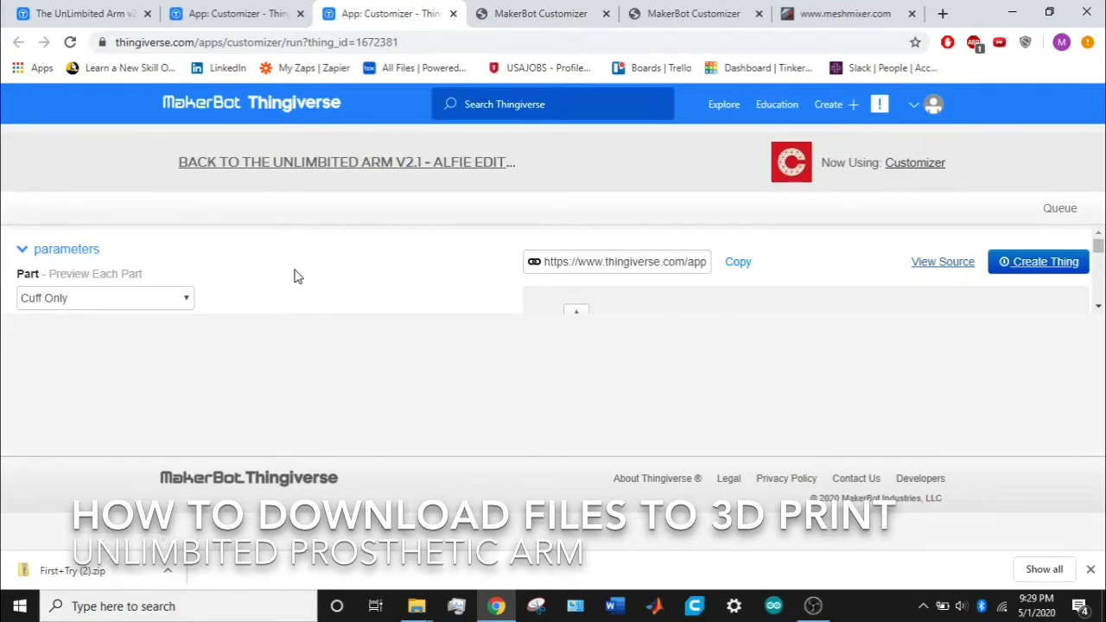
pyautogui.scroll(-10, 296, 277)
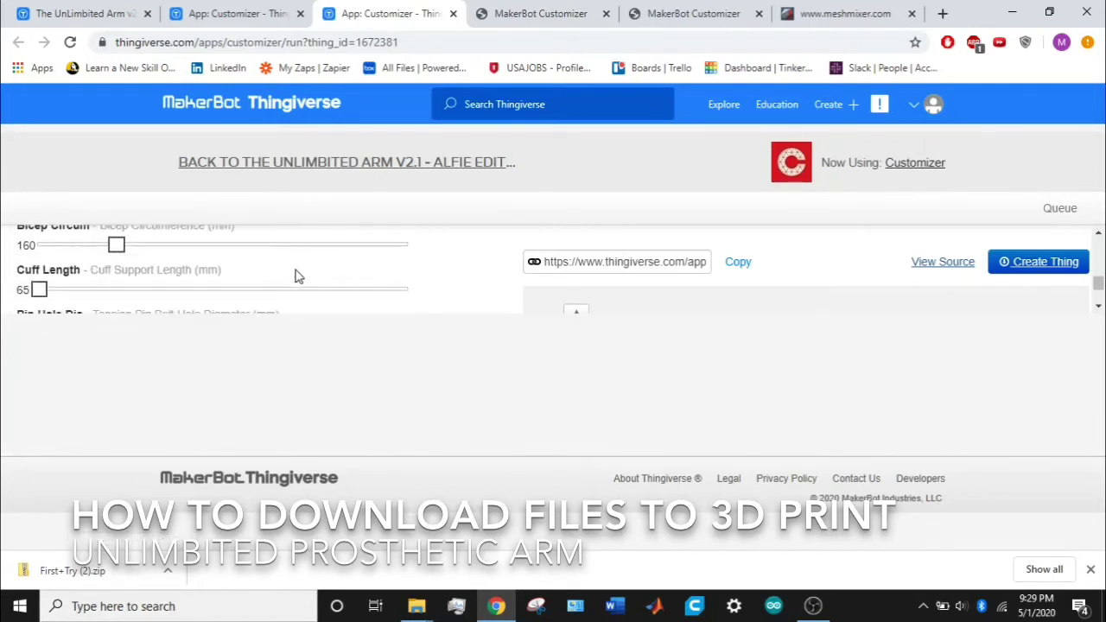
pyautogui.scroll(-2, 296, 279)
pyautogui.scroll(12, 444, 288)
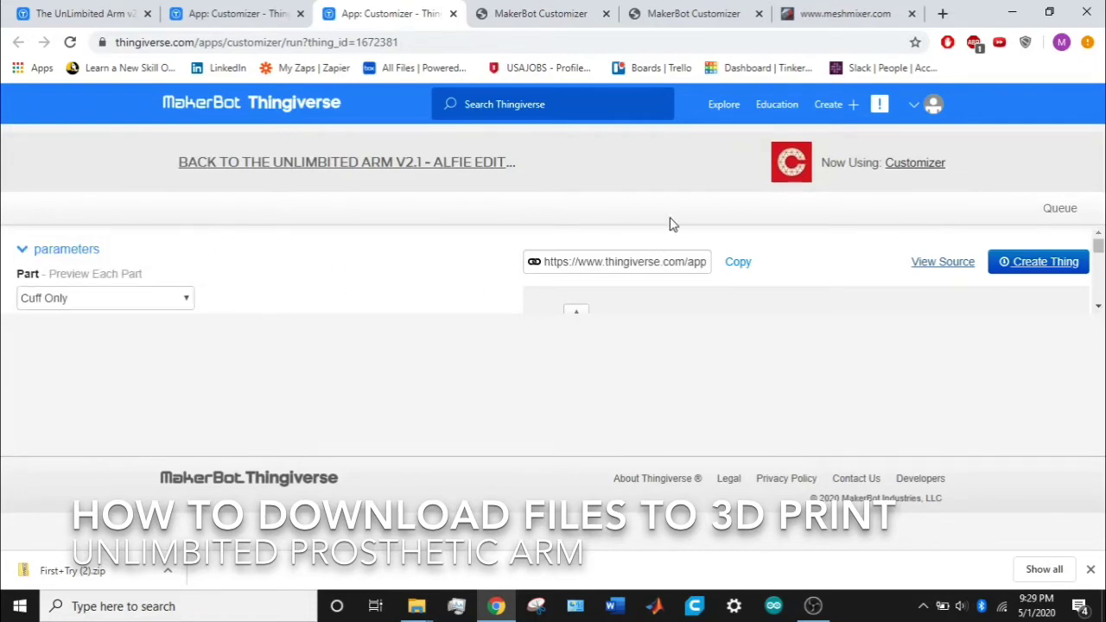
# Switch to the full-page MakerBot Customizer and set the arm side to Right.
pyautogui.rightClick(1012, 261)
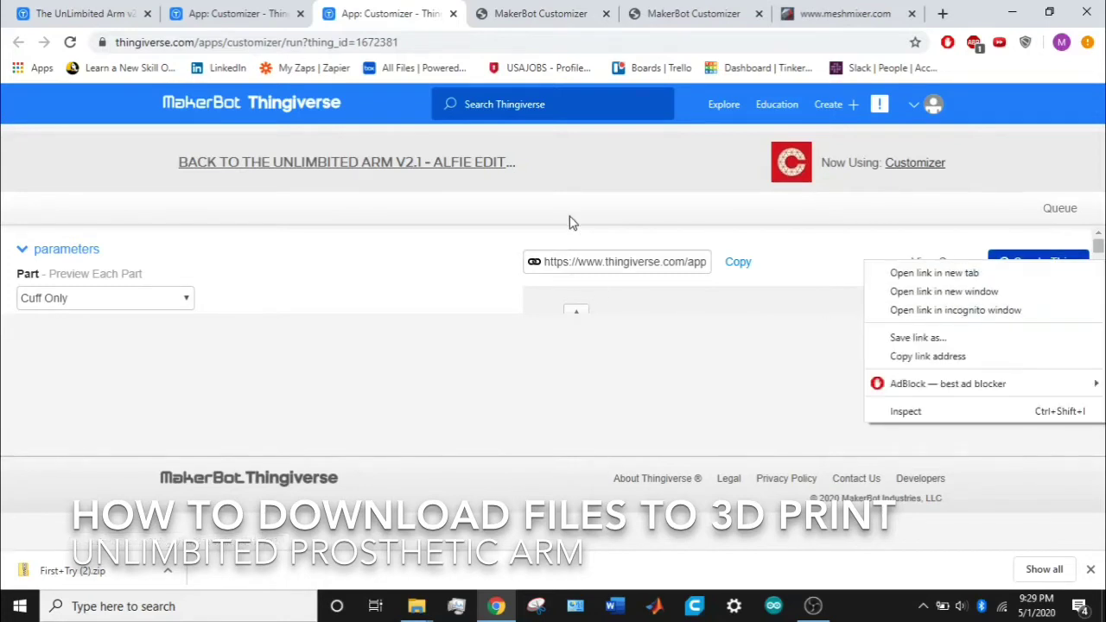
pyautogui.click(518, 10)
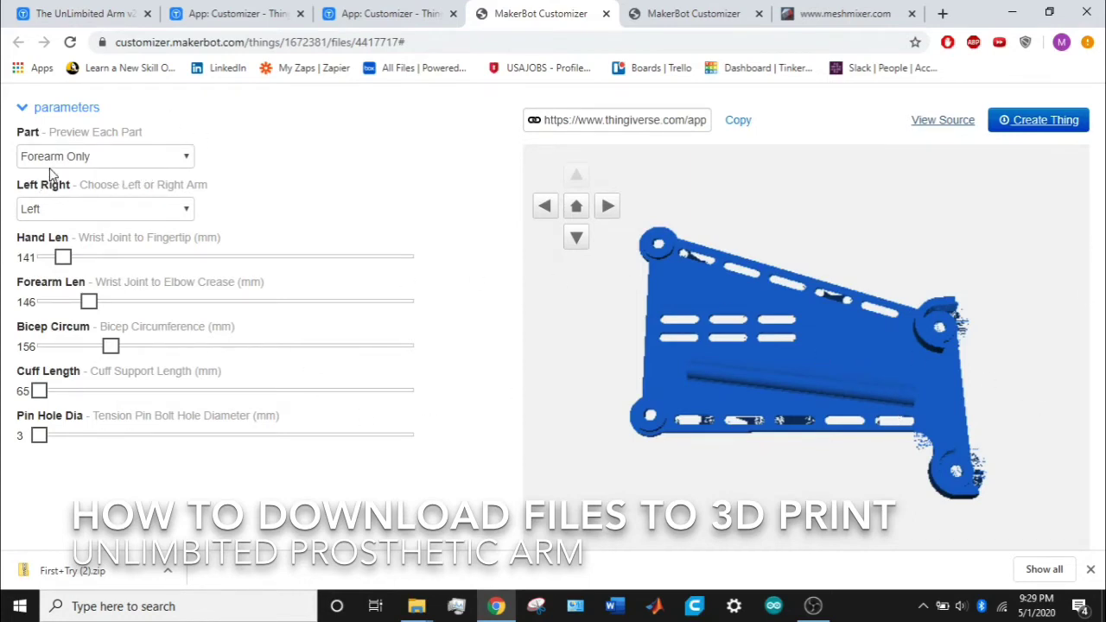
pyautogui.click(75, 208)
pyautogui.click(60, 215)
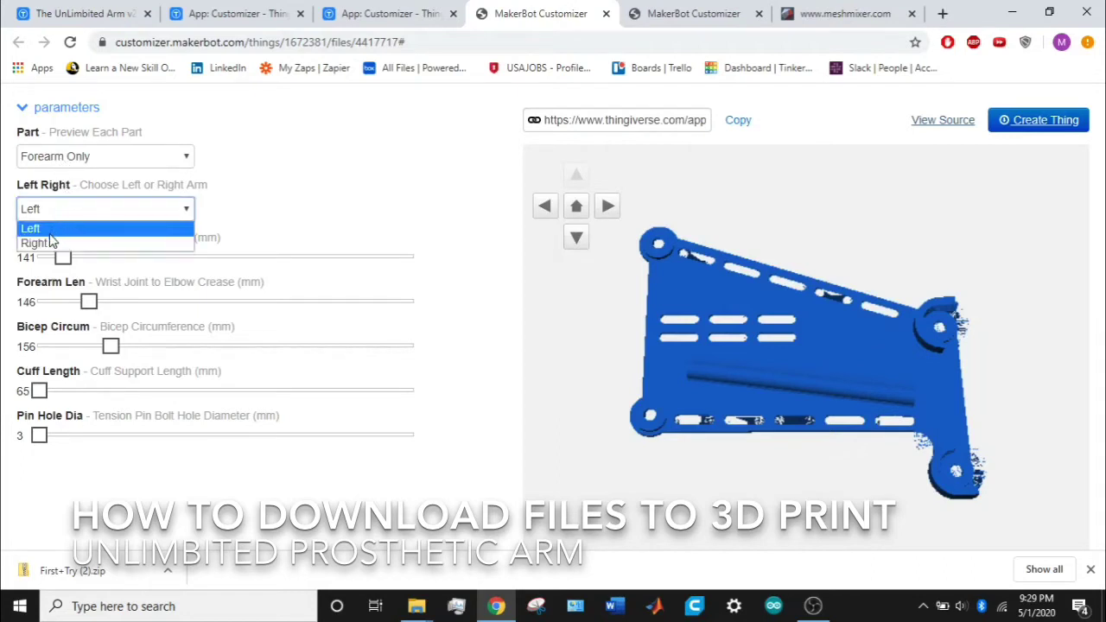
pyautogui.click(50, 241)
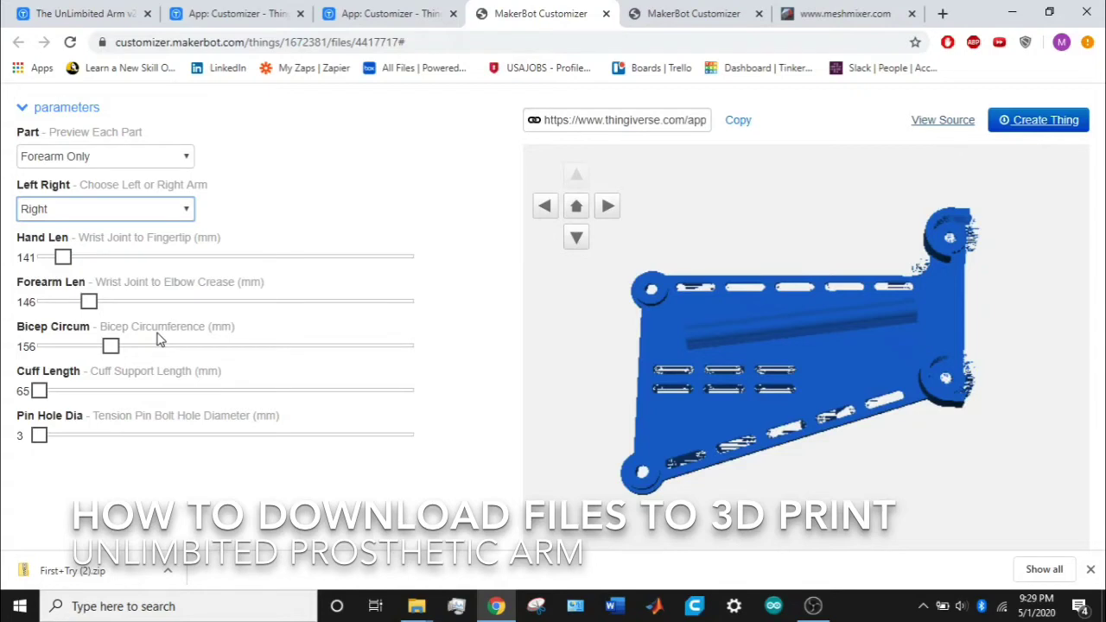
# Set the bicep circumference to 135 mm and the forearm length to 166 mm.
pyautogui.click(111, 348)
pyautogui.moveTo(111, 347); pyautogui.dragTo(79, 347)
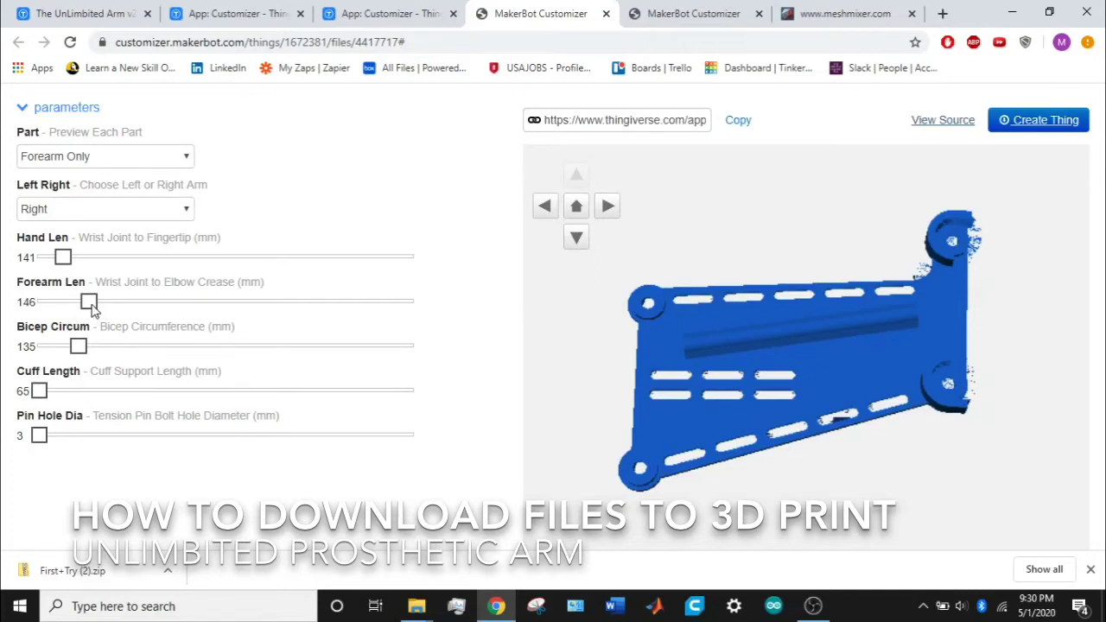
pyautogui.moveTo(93, 310); pyautogui.dragTo(129, 310)
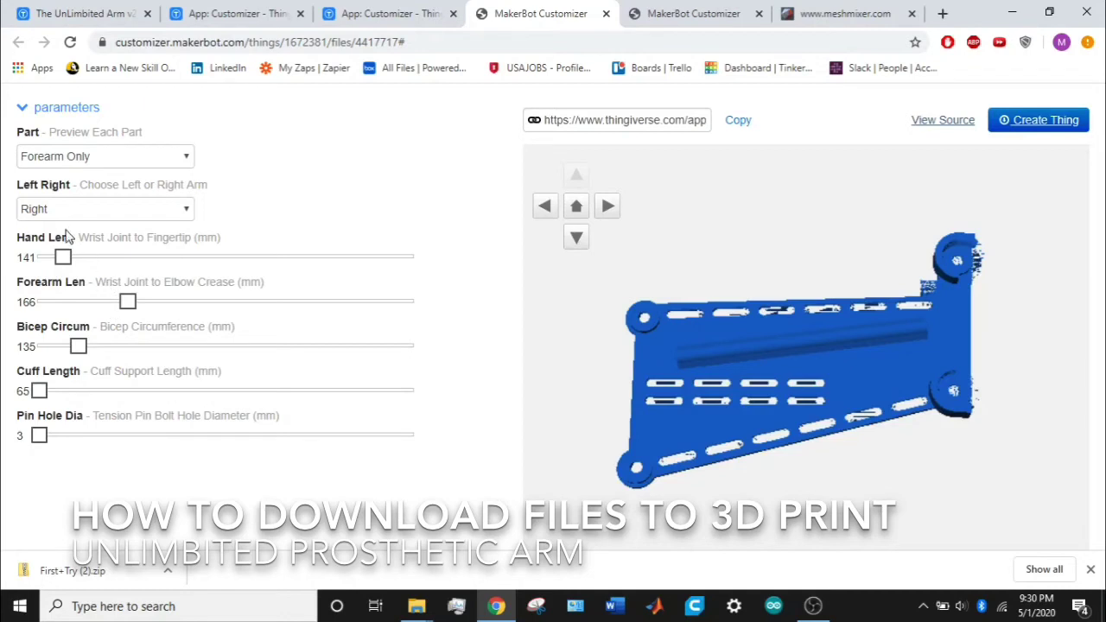
# Set the part to preview to Palm Only.
pyautogui.click(118, 163)
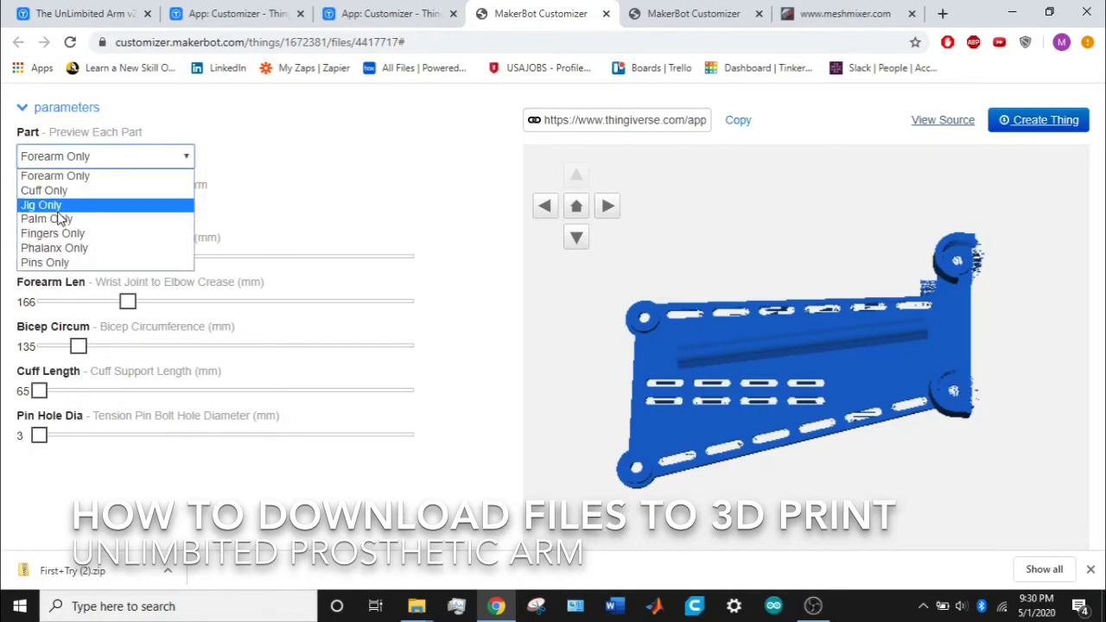
pyautogui.click(61, 207)
pyautogui.click(70, 163)
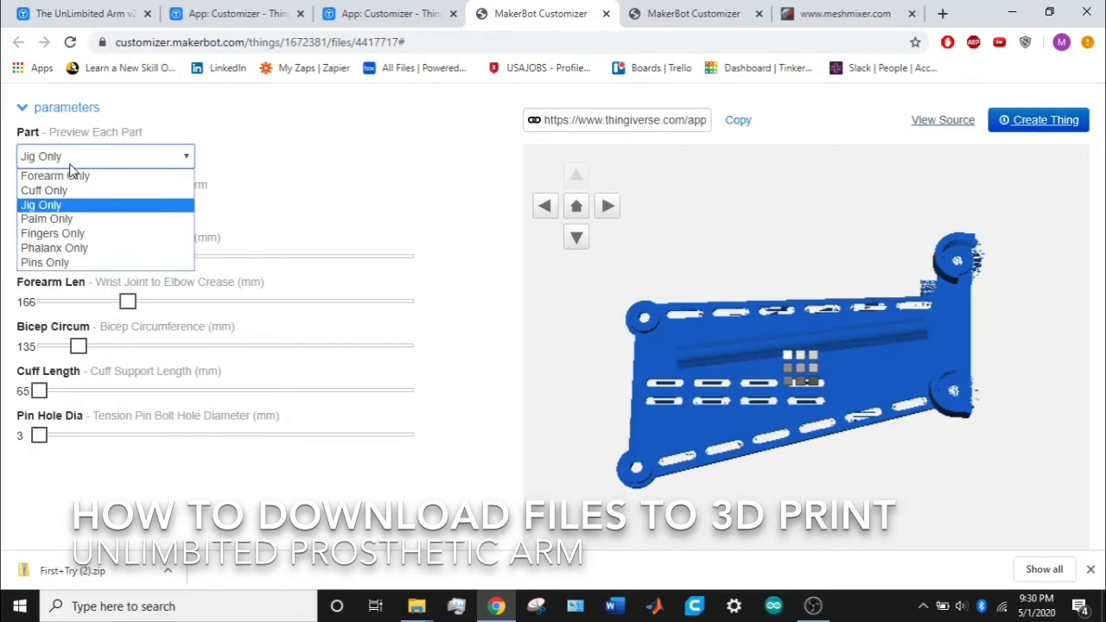
pyautogui.click(66, 219)
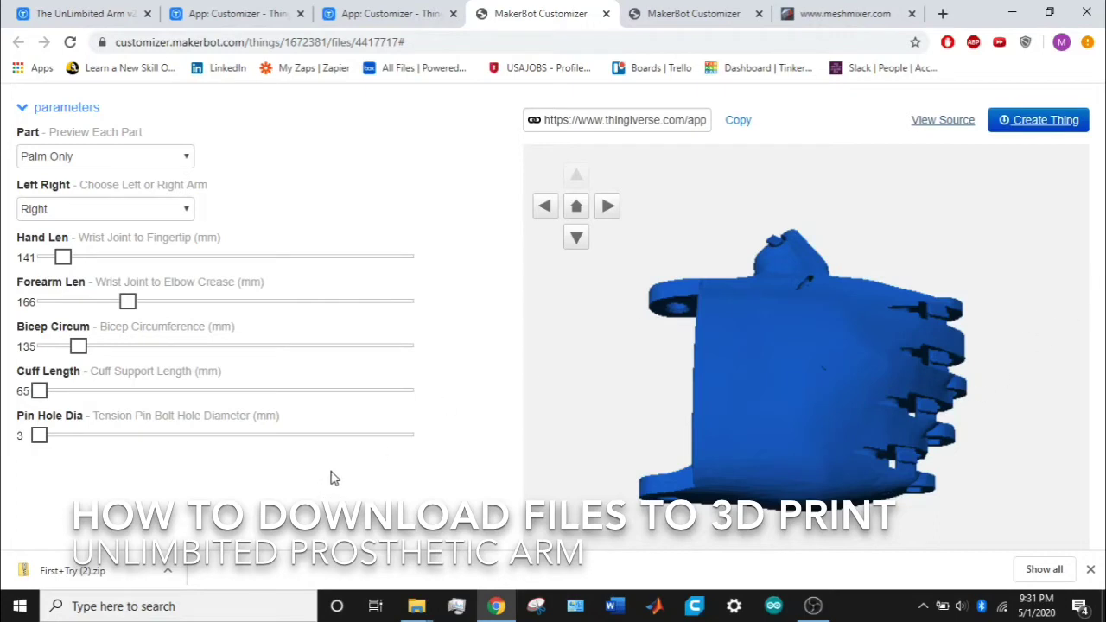
pyautogui.click(173, 158)
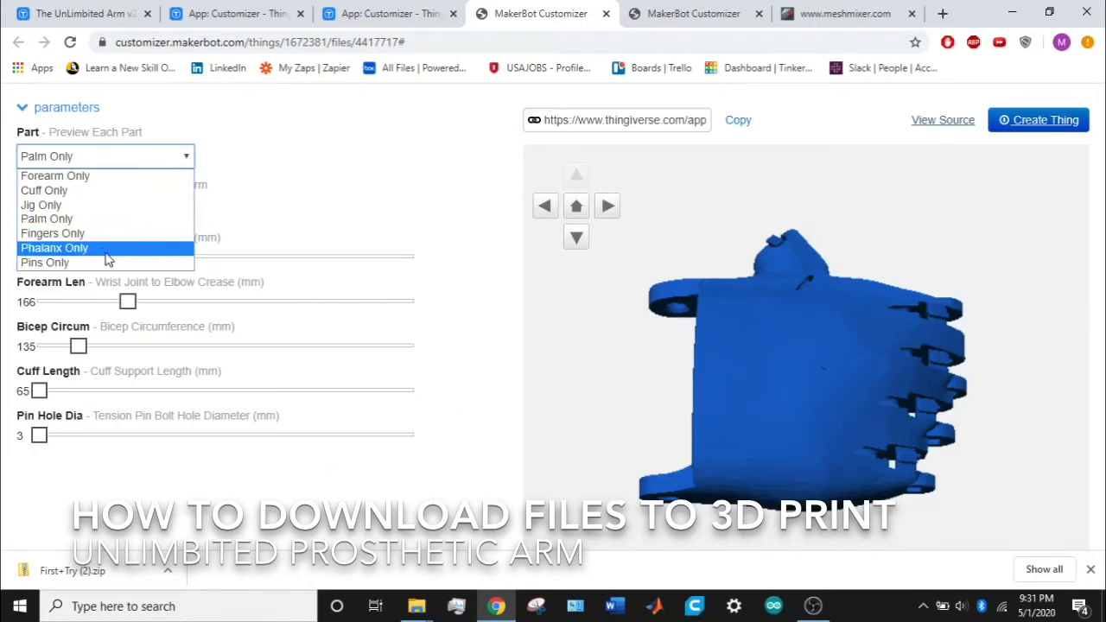
pyautogui.click(364, 173)
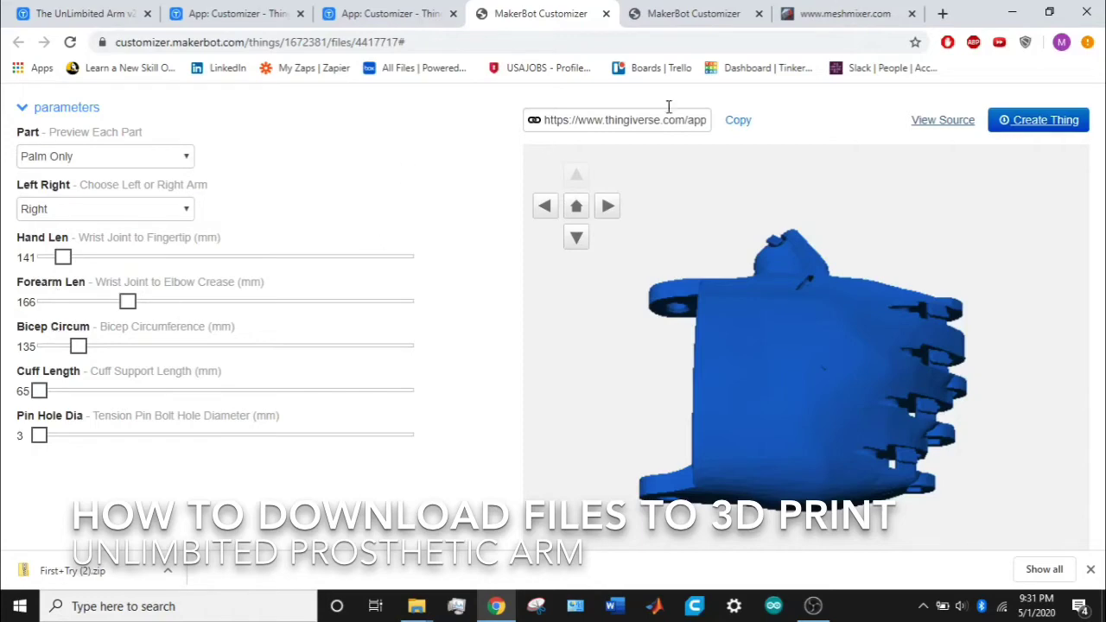
# Create a Thing from the customized right palm STL, accepting the offered creation options.
pyautogui.click(1030, 128)
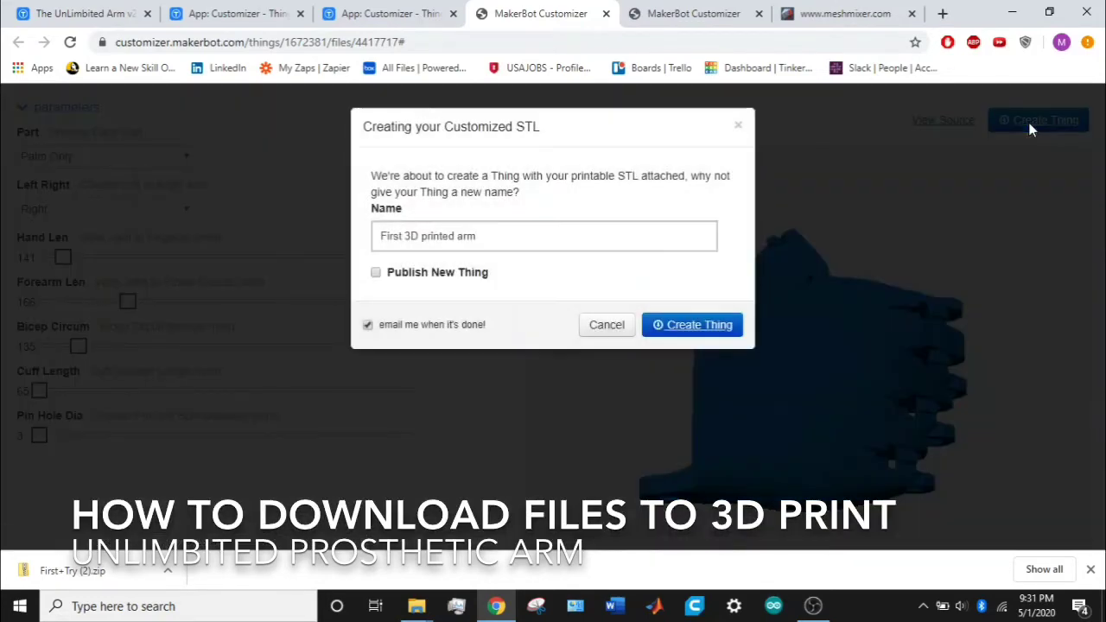
pyautogui.click(508, 242)
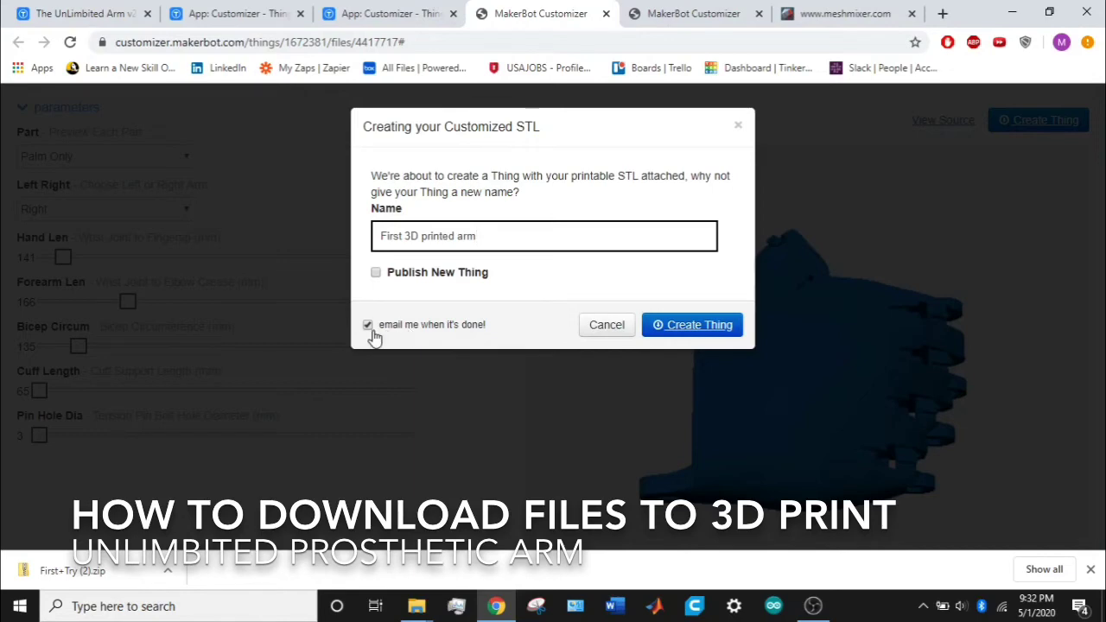
pyautogui.click(693, 334)
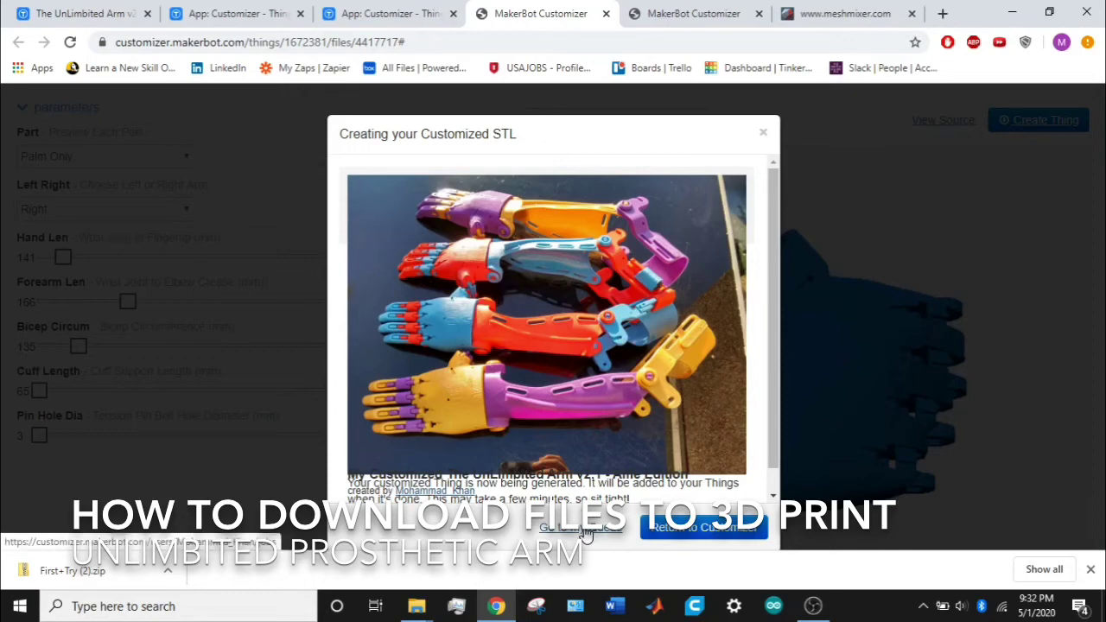
# Check the customizer's job list for the finished First Try job and view its Thing.
pyautogui.click(724, 13)
pyautogui.scroll(1, 415, 321)
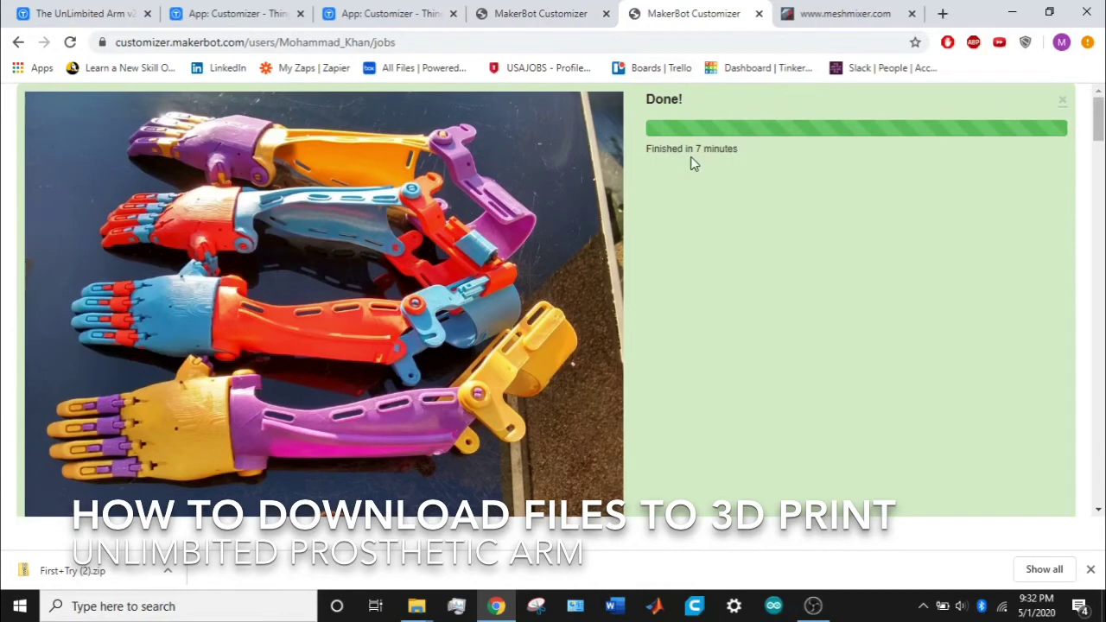
pyautogui.scroll(-1, 688, 163)
pyautogui.scroll(1, 520, 124)
pyautogui.scroll(-1, 488, 197)
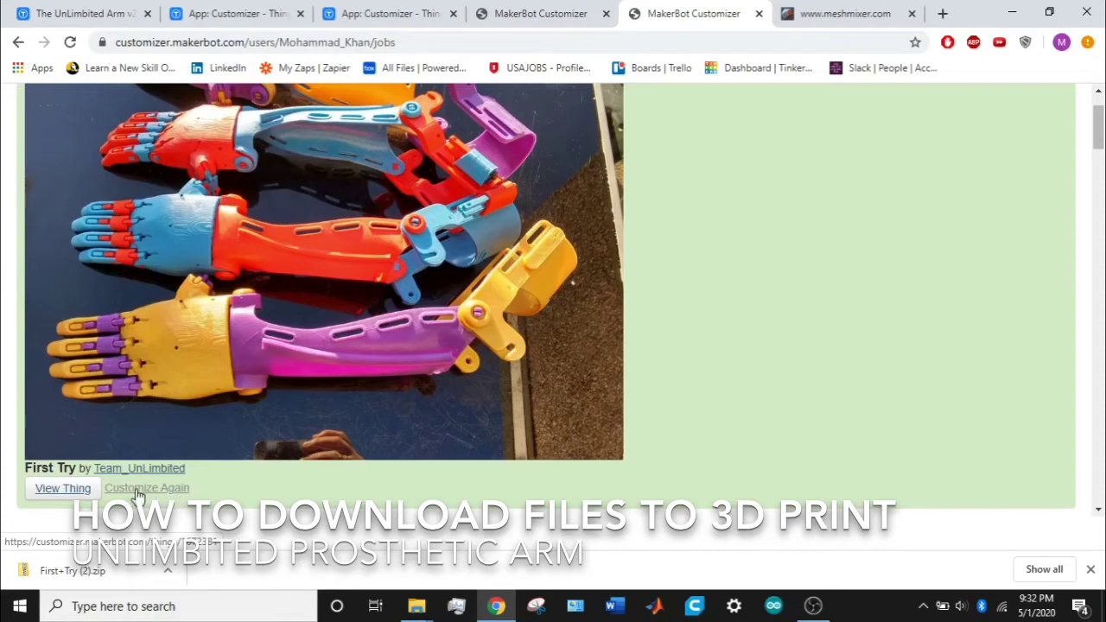
pyautogui.click(60, 493)
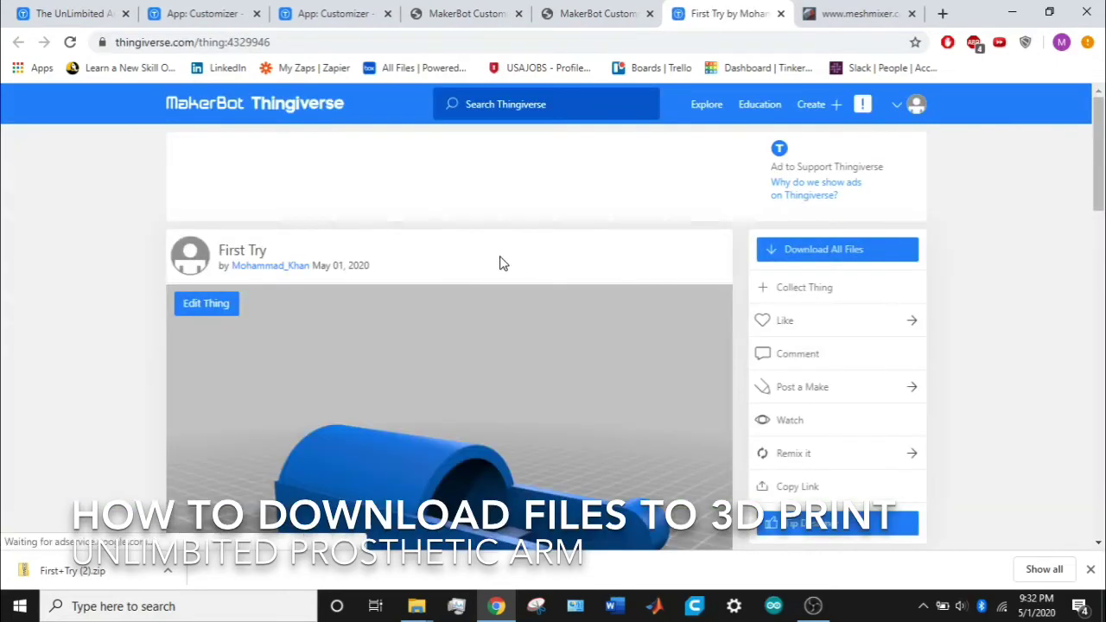
# Look over the First Try Thing's part previews and examine the STL files in its file list.
pyautogui.scroll(-1, 110, 275)
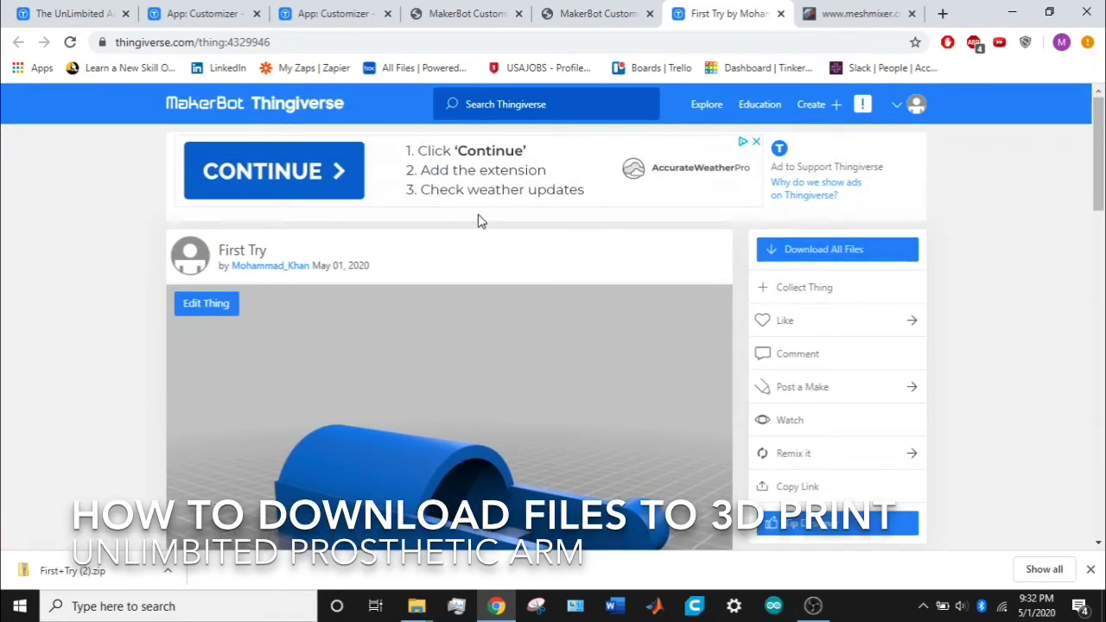
pyautogui.scroll(-1, 308, 271)
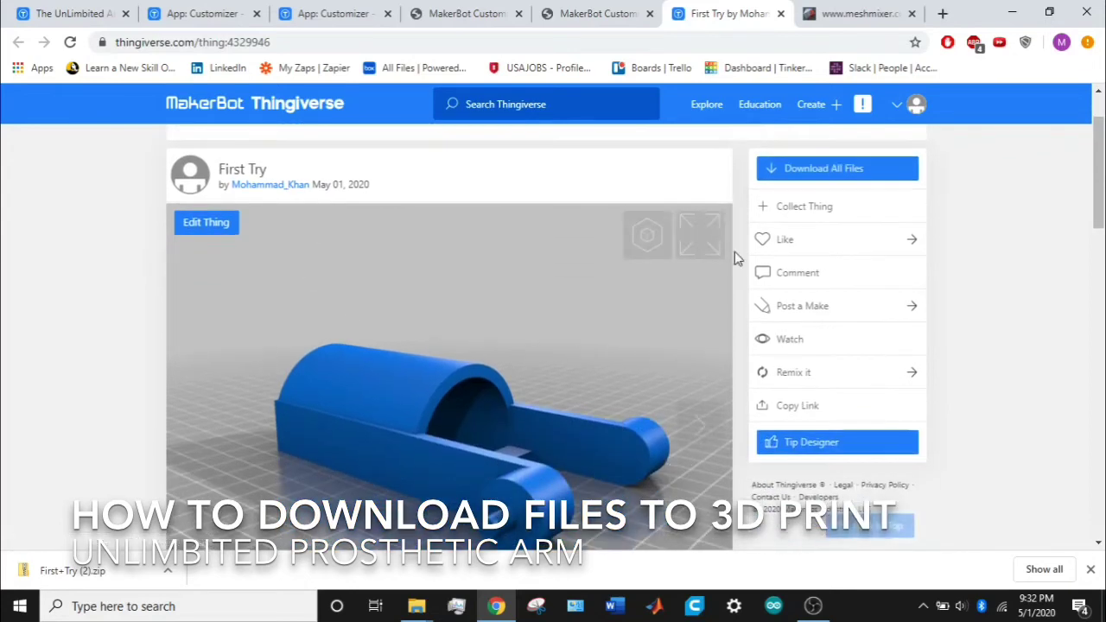
pyautogui.scroll(-3, 603, 301)
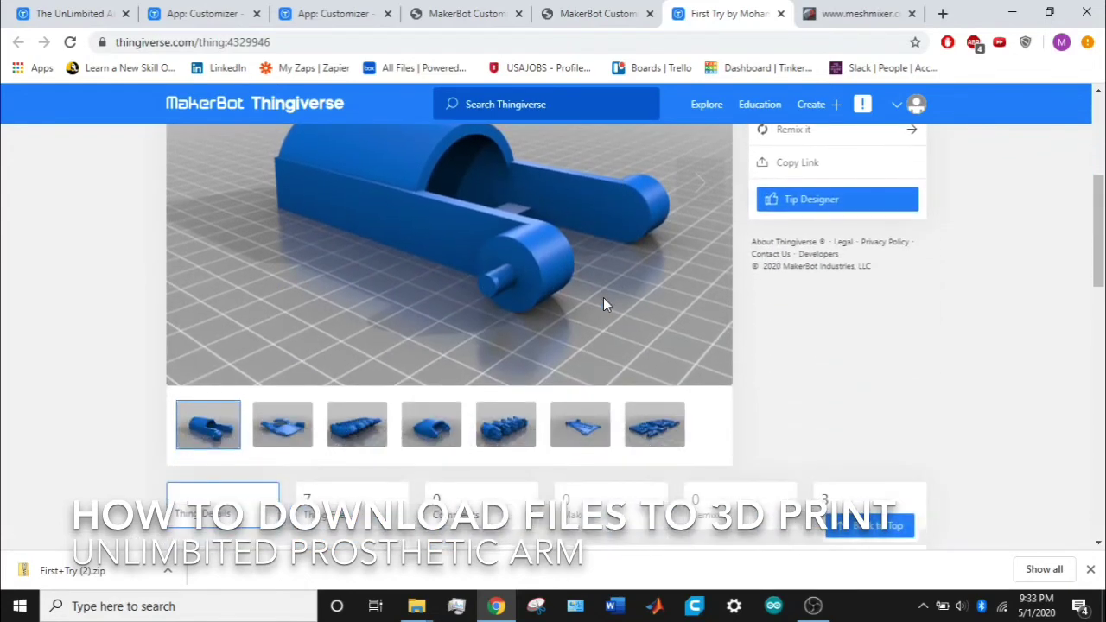
pyautogui.scroll(4, 603, 302)
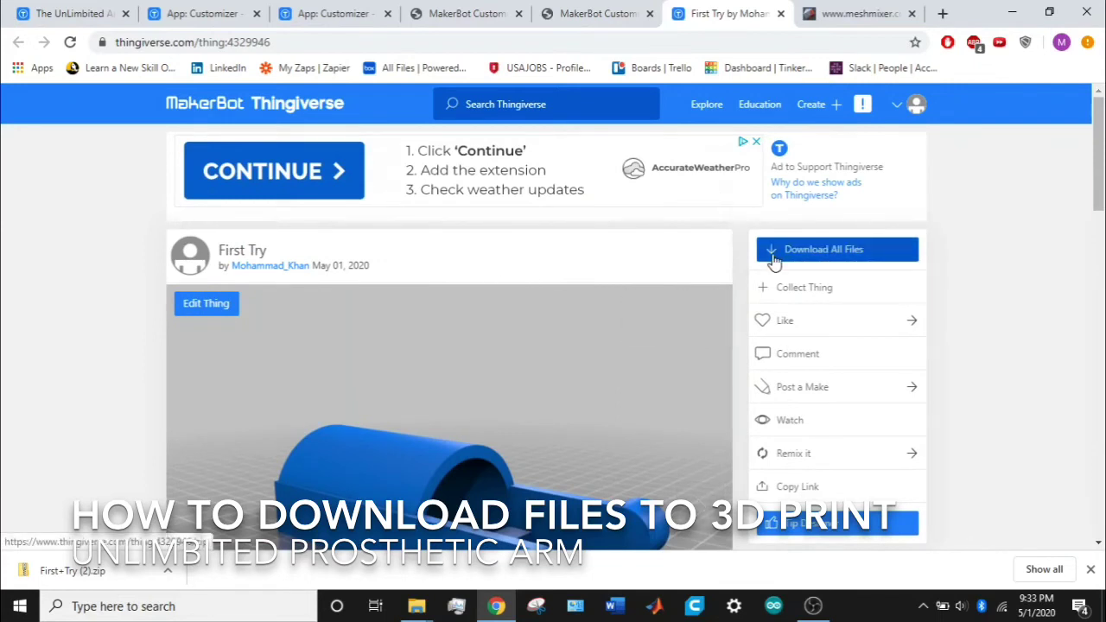
pyautogui.scroll(-4, 69, 366)
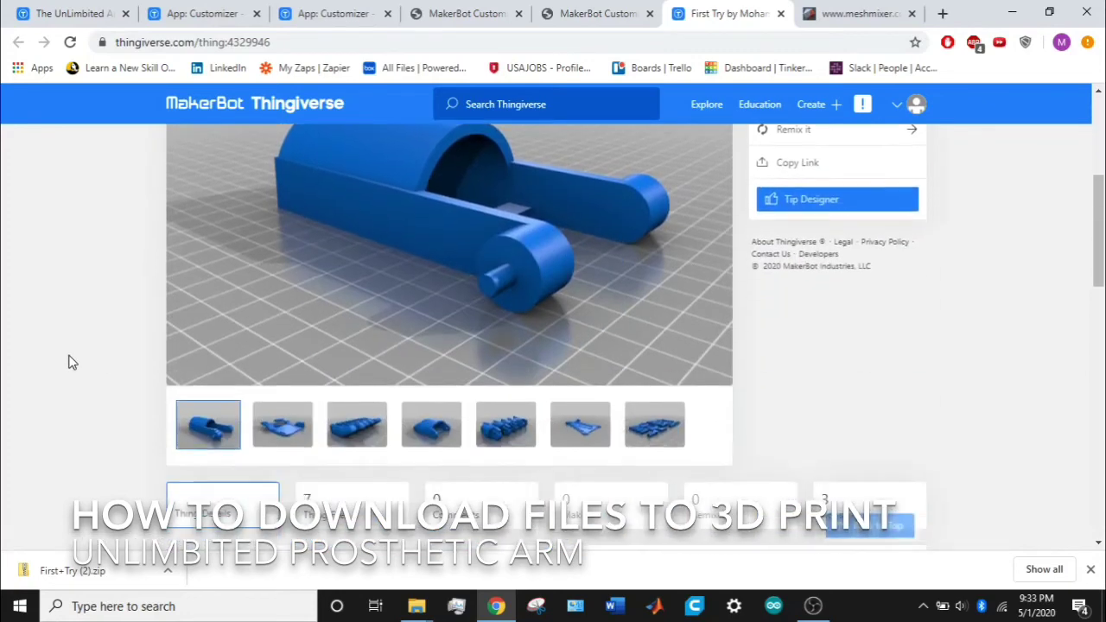
pyautogui.scroll(-1, 134, 302)
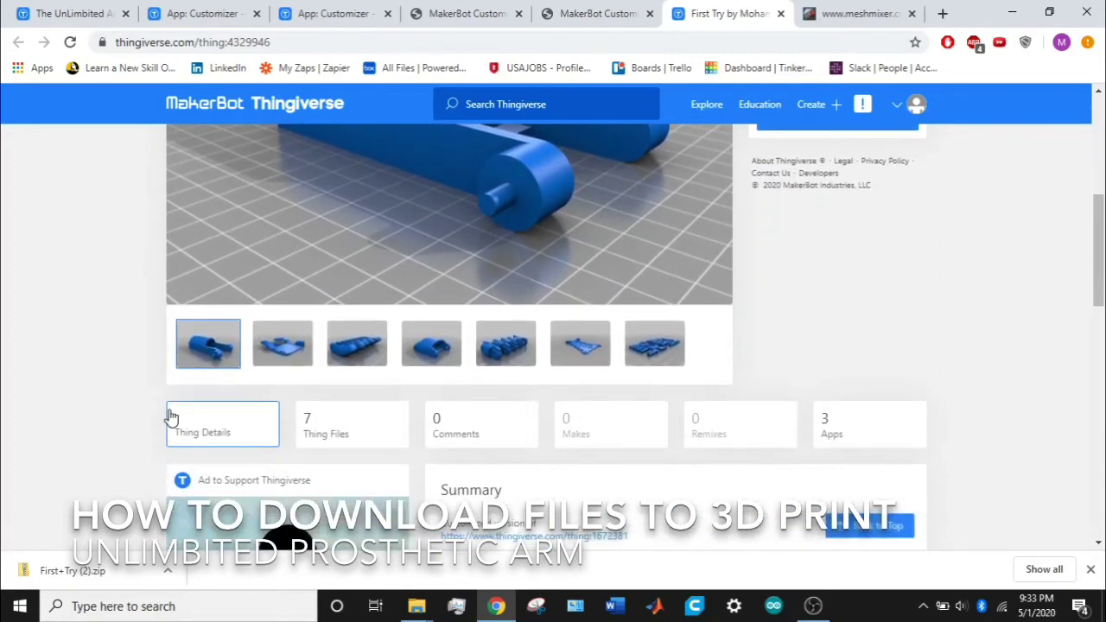
pyautogui.click(309, 432)
pyautogui.scroll(-4, 144, 388)
pyautogui.scroll(-2, 210, 247)
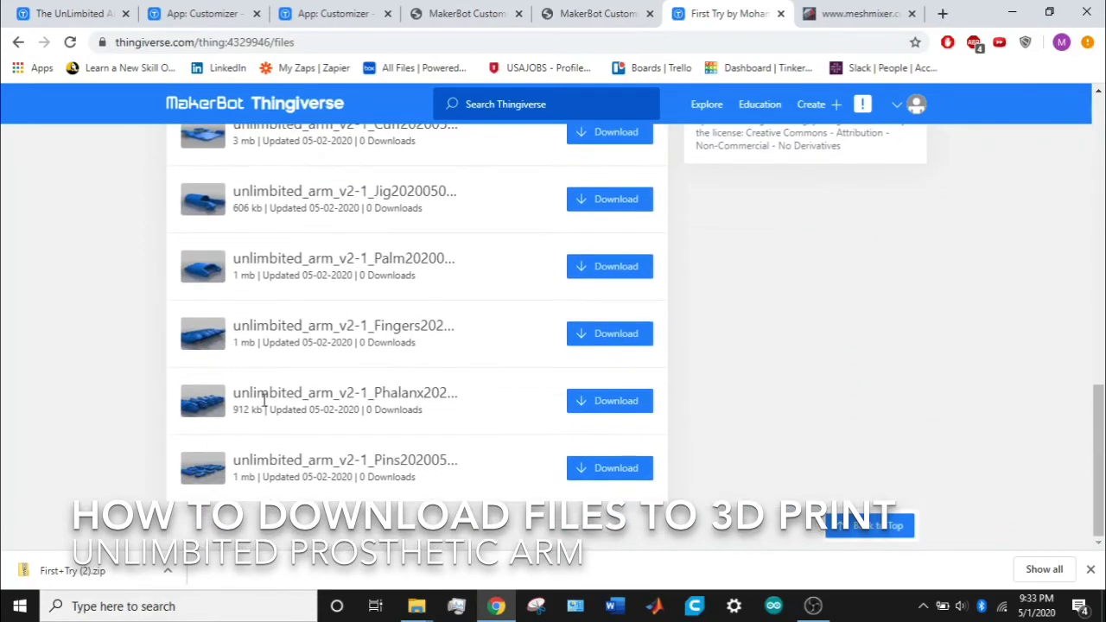
pyautogui.scroll(5, 235, 442)
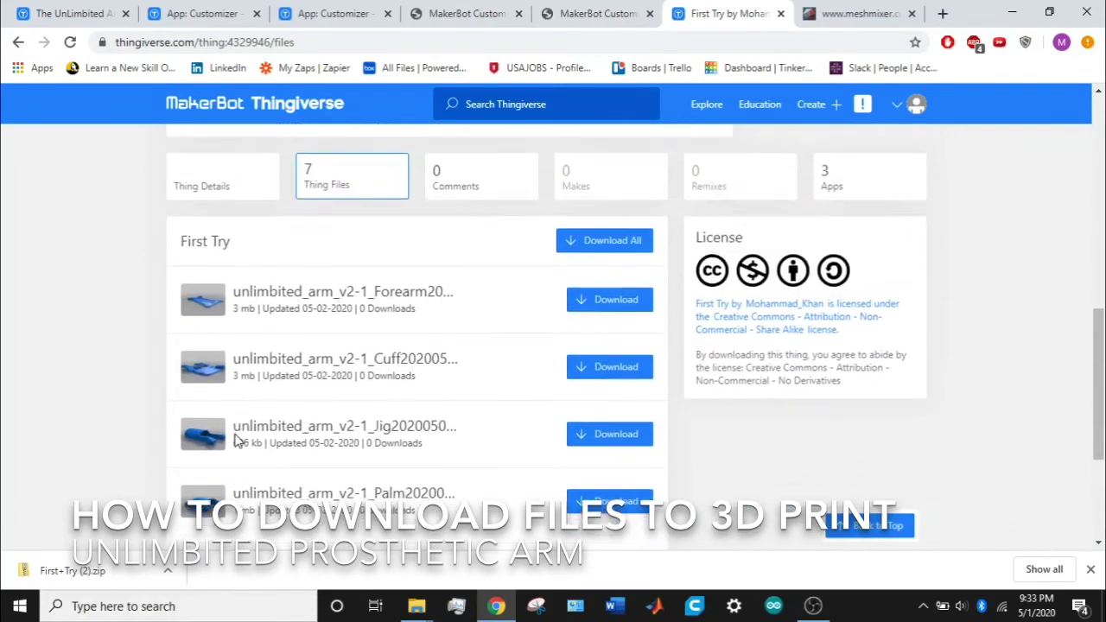
pyautogui.scroll(-2, 276, 400)
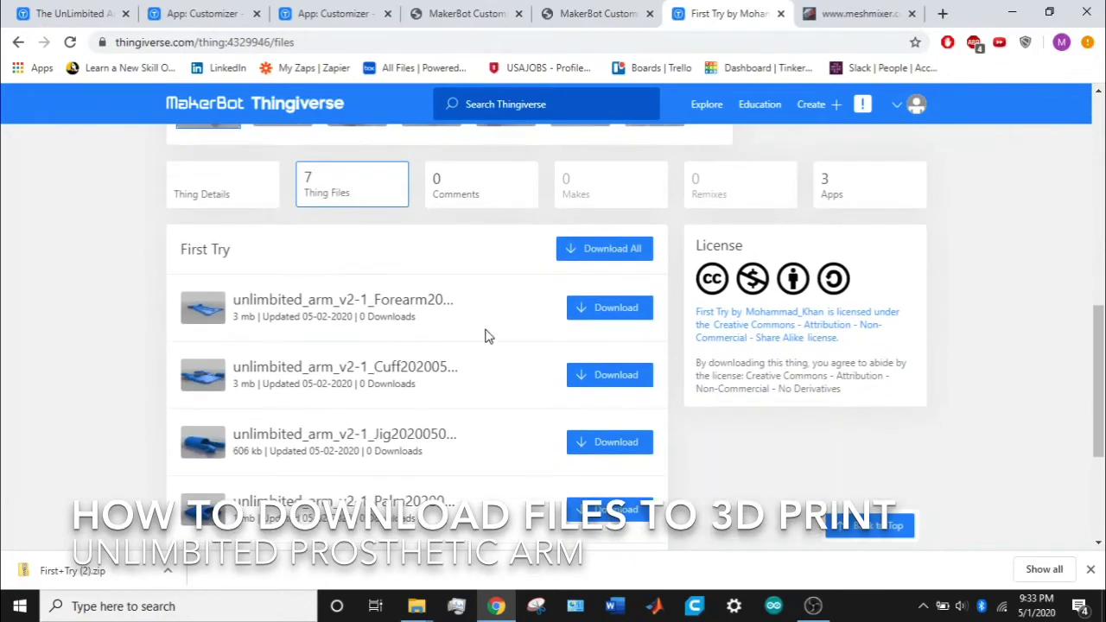
# Download all First Try files as a zip archive and open its files folder to show the STL parts.
pyautogui.click(570, 253)
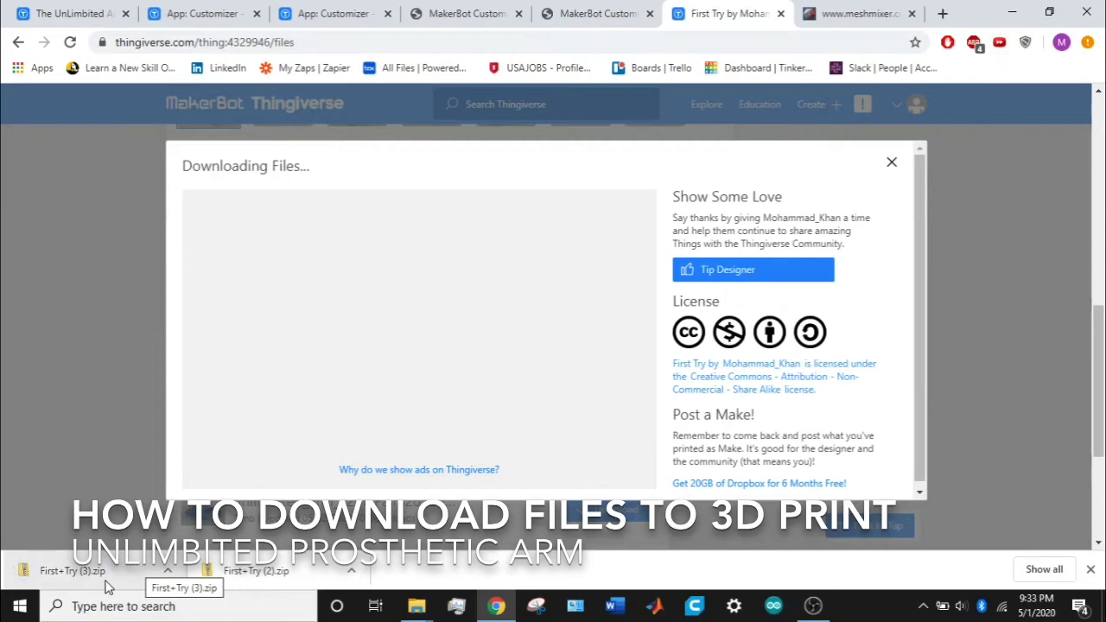
pyautogui.click(168, 570)
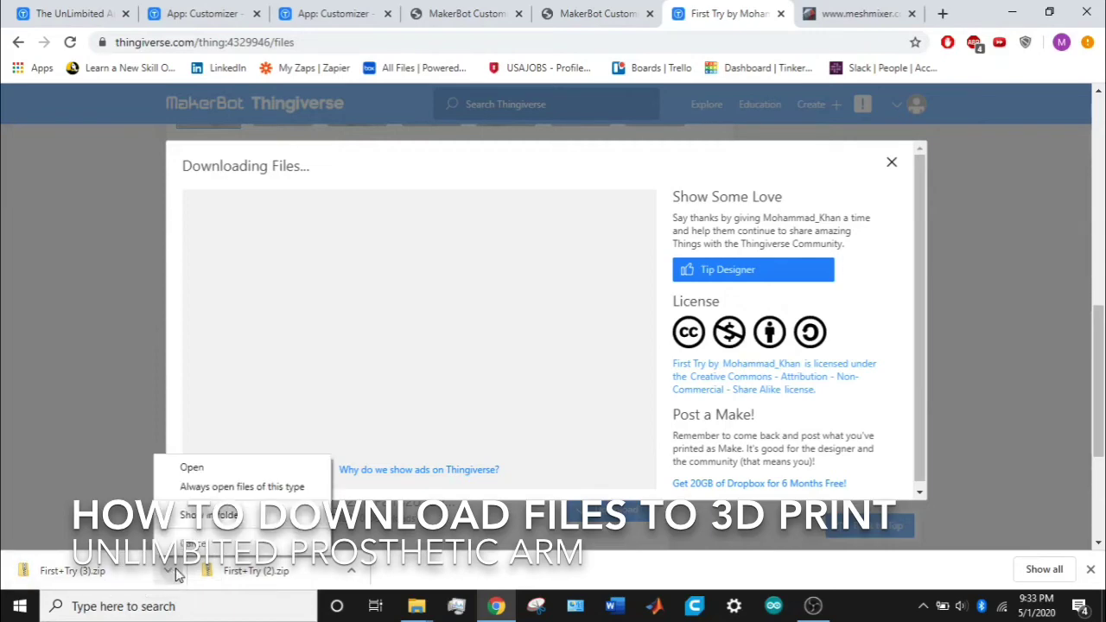
pyautogui.click(197, 515)
pyautogui.doubleClick(316, 285)
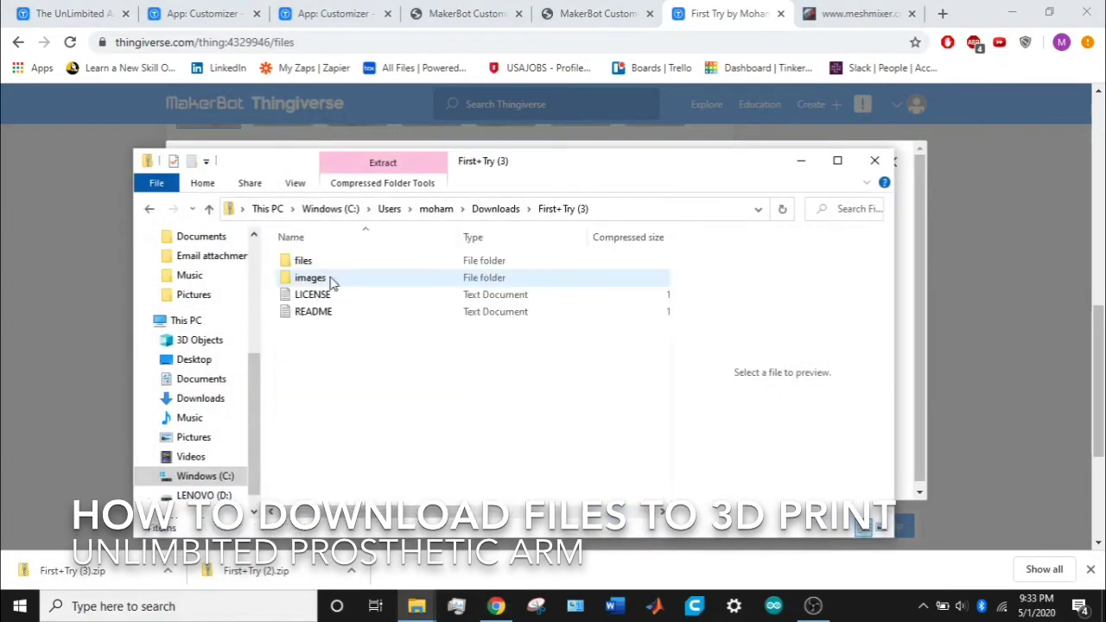
pyautogui.doubleClick(348, 260)
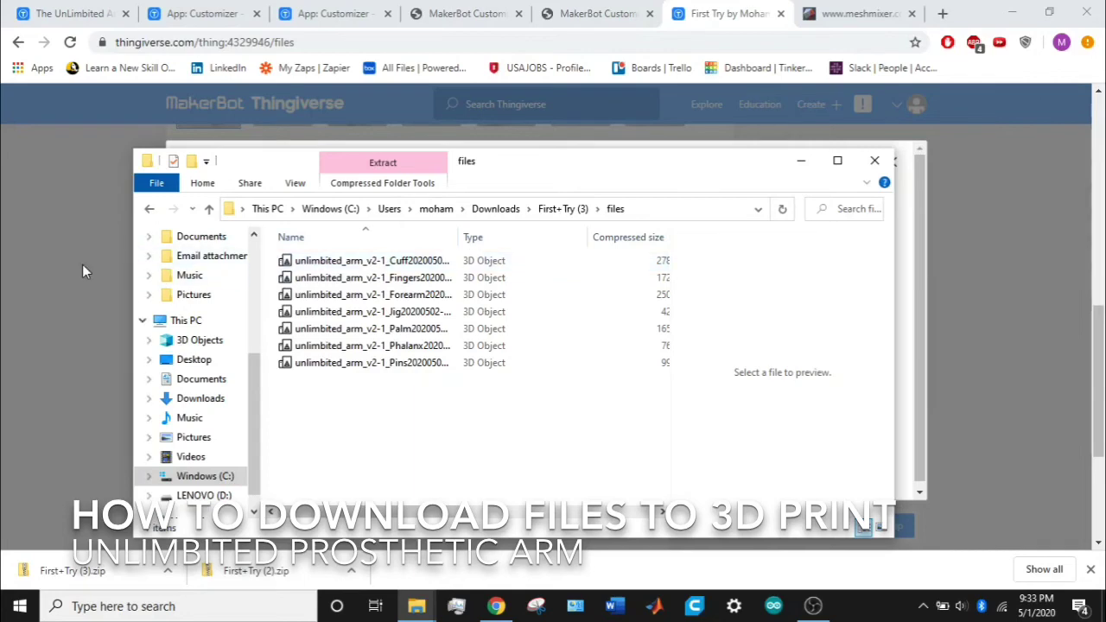
# View the Autodesk Meshmixer website, and close the download notice on the First Try page.
pyautogui.click(812, 12)
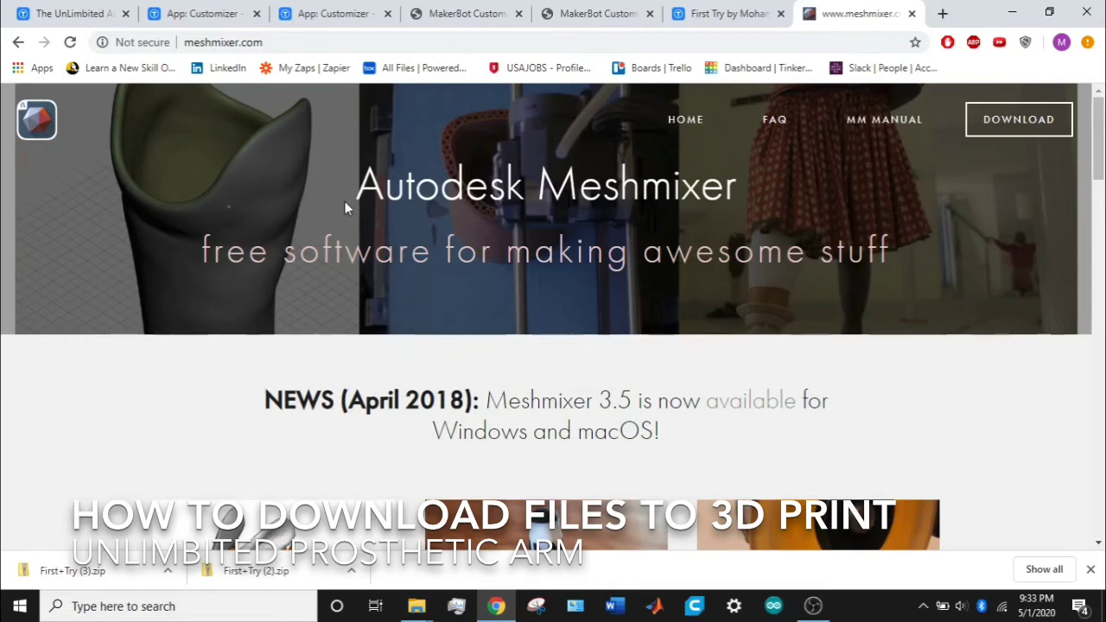
pyautogui.click(691, 13)
pyautogui.click(891, 164)
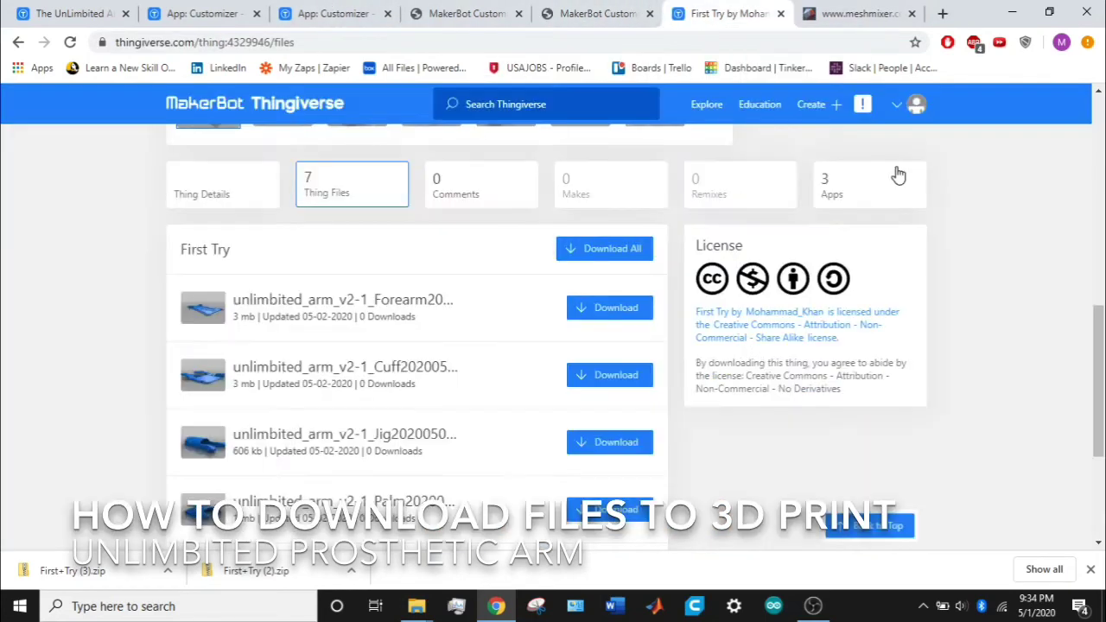
# Display the forearm part's large preview on the First Try page and refer again to the Meshmixer website.
pyautogui.scroll(5, 484, 279)
pyautogui.click(579, 428)
pyautogui.scroll(1, 517, 337)
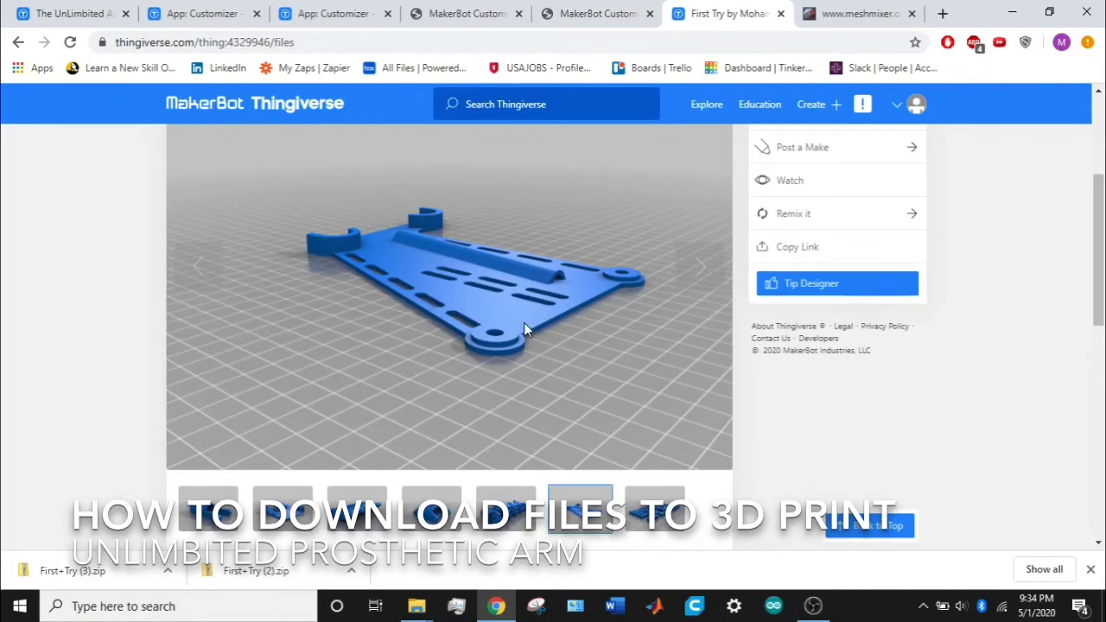
pyautogui.click(850, 13)
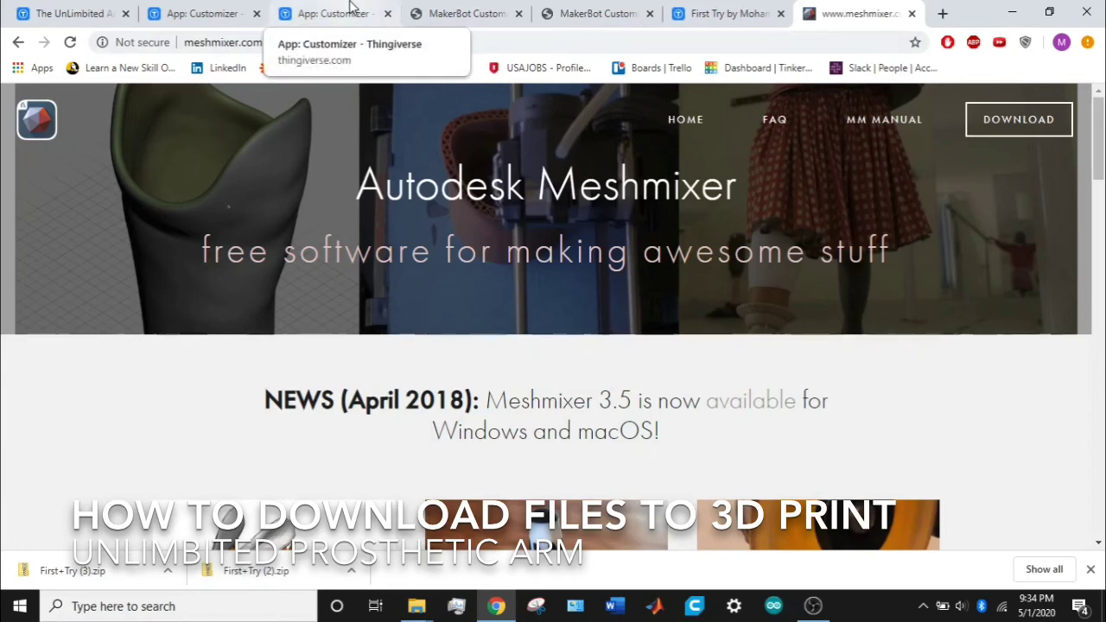
pyautogui.click(716, 12)
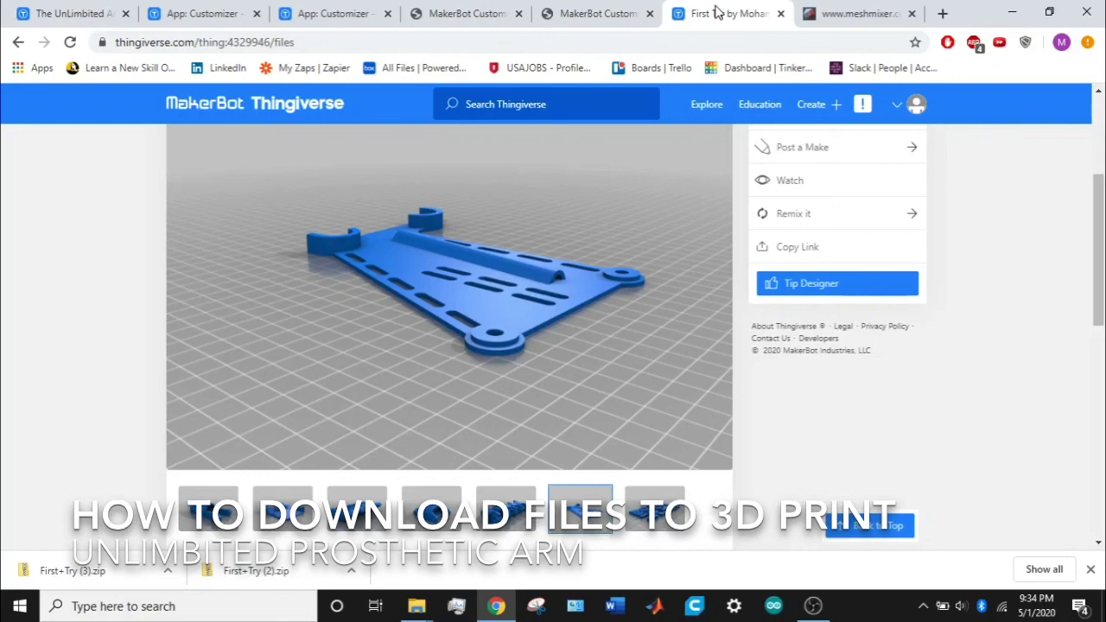
# Review the open pages for the original UnLimbited Arm, the customizer, its job list and the First Try Thing.
pyautogui.click(74, 13)
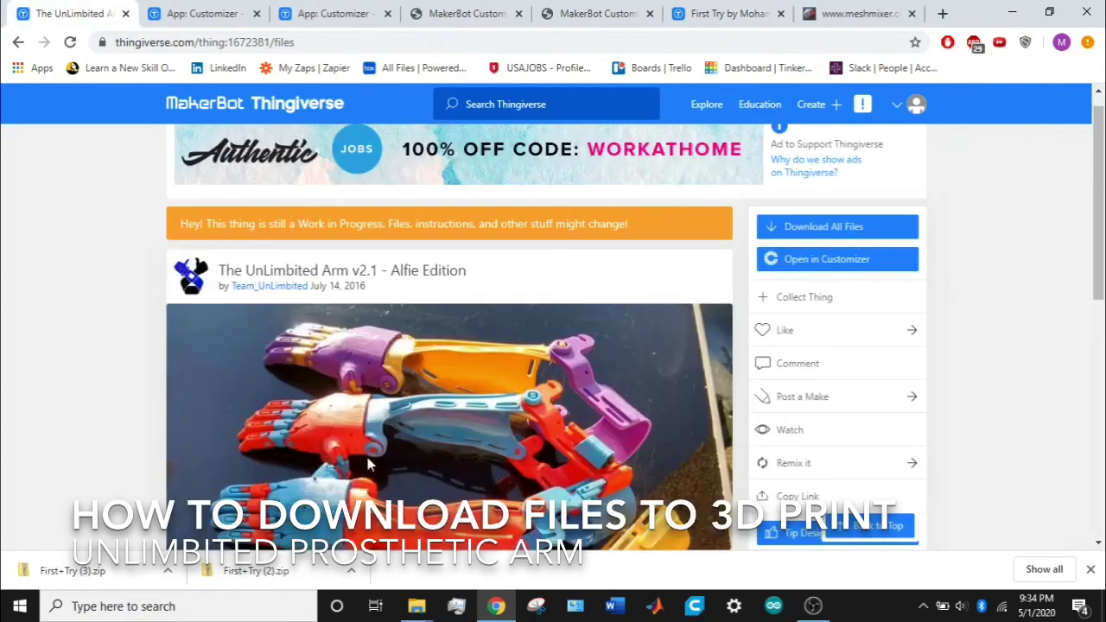
pyautogui.scroll(-2, 389, 456)
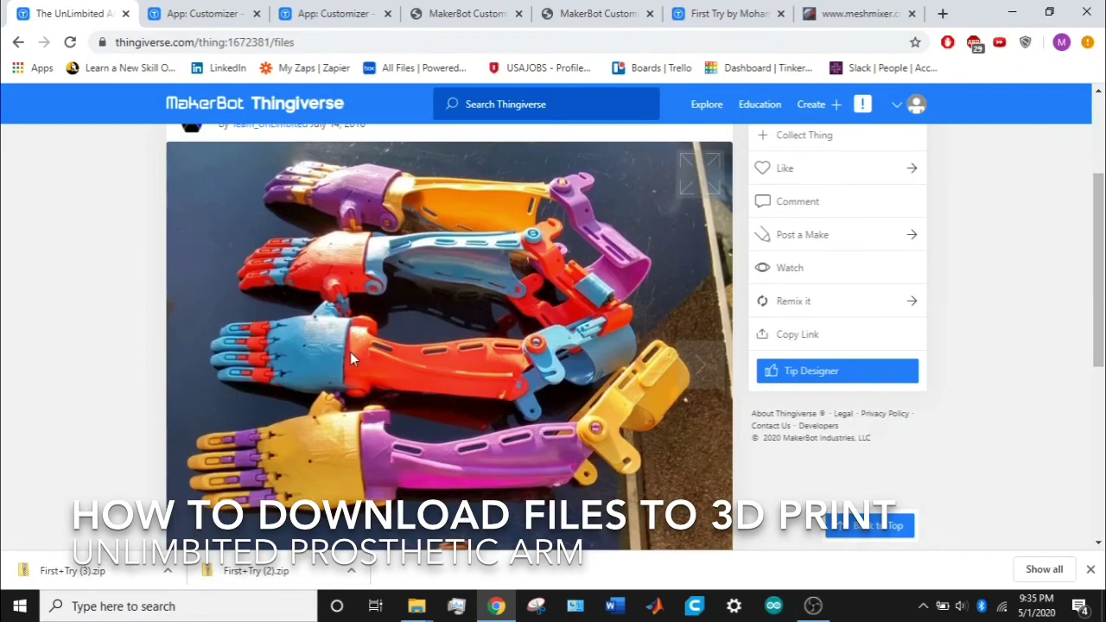
pyautogui.scroll(2, 362, 354)
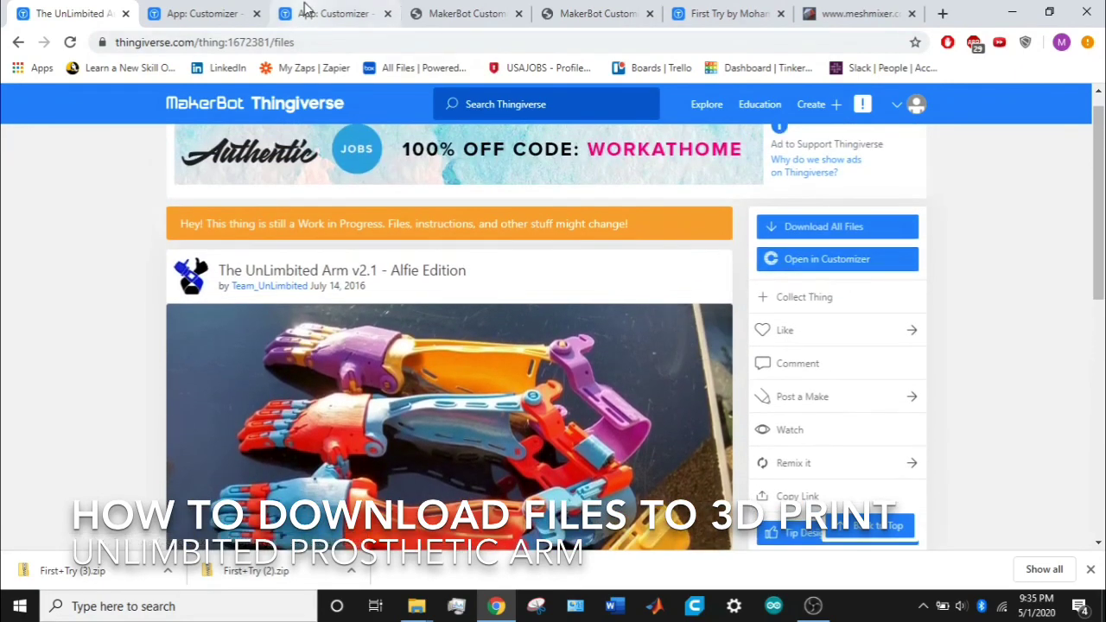
pyautogui.click(313, 13)
pyautogui.click(493, 7)
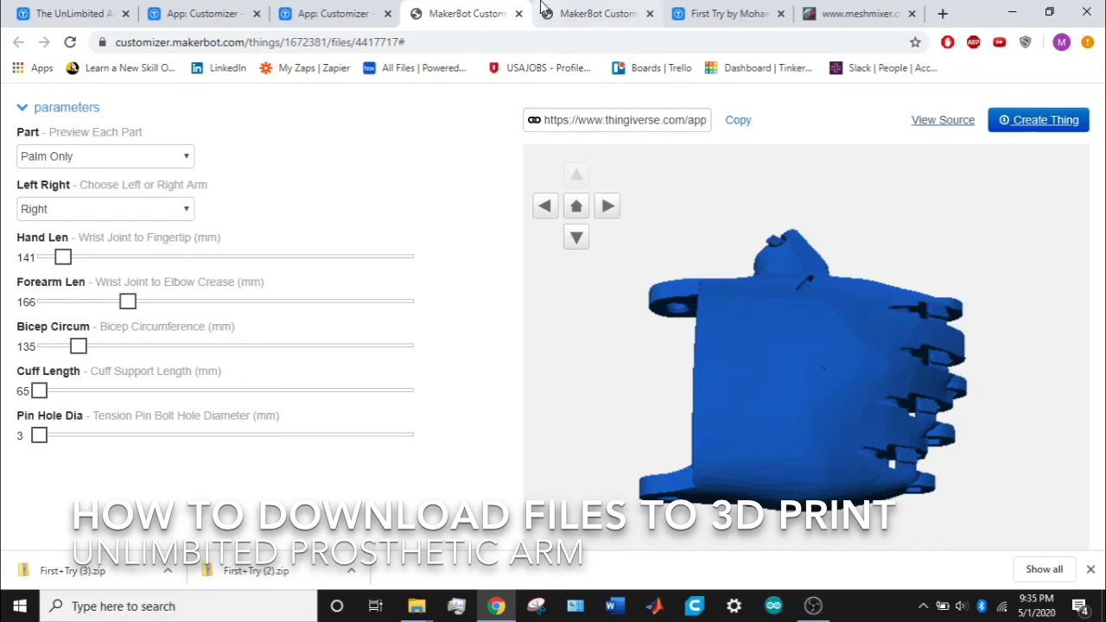
pyautogui.click(596, 13)
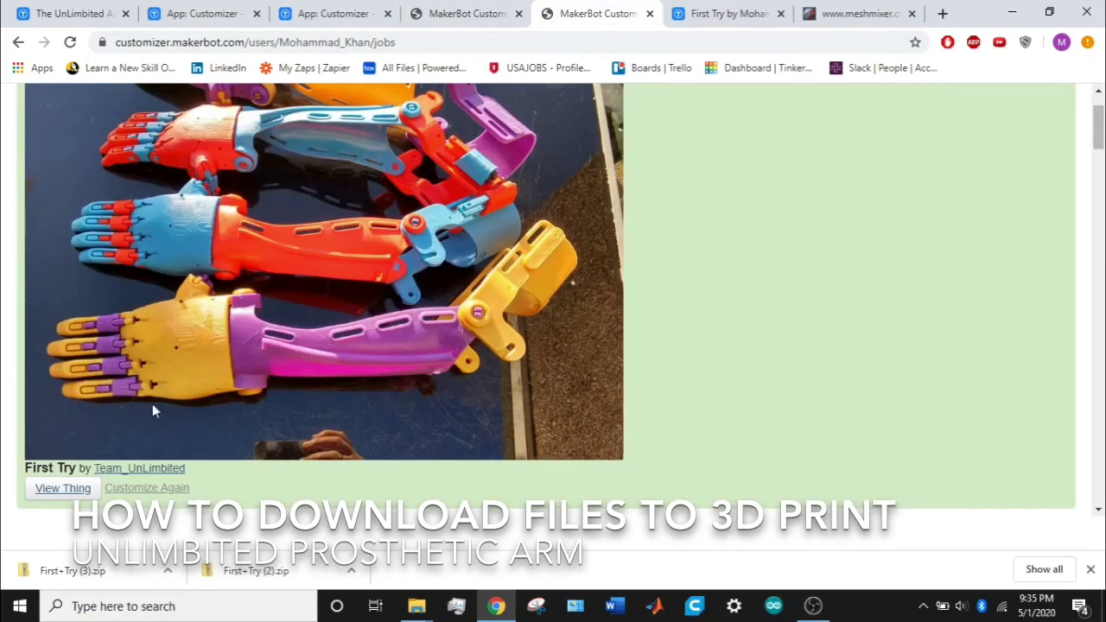
pyautogui.click(682, 14)
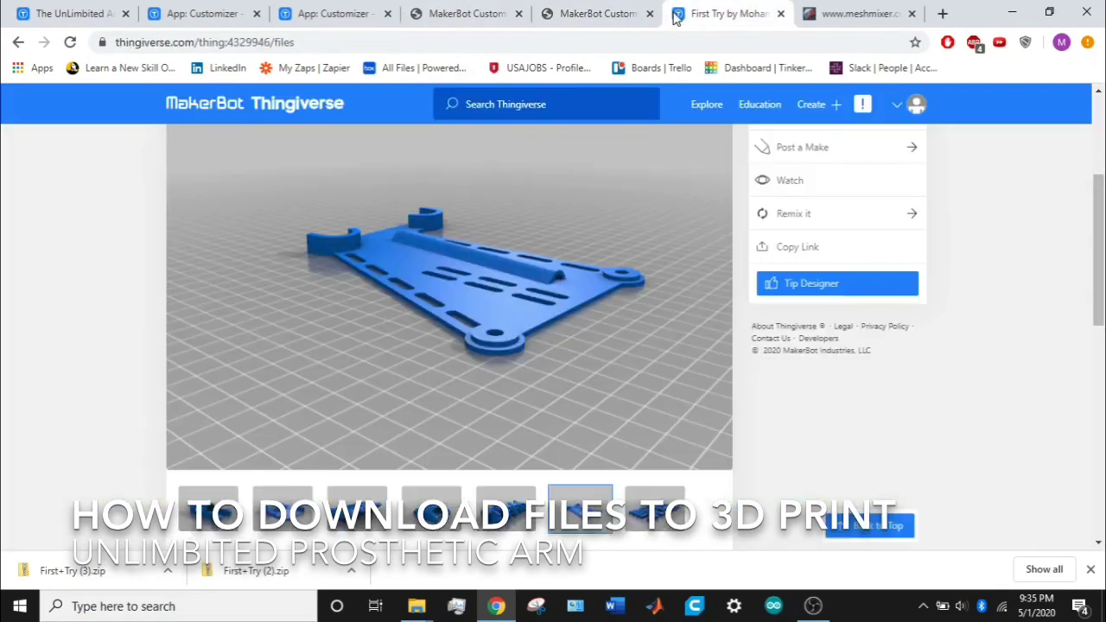
pyautogui.scroll(3, 689, 266)
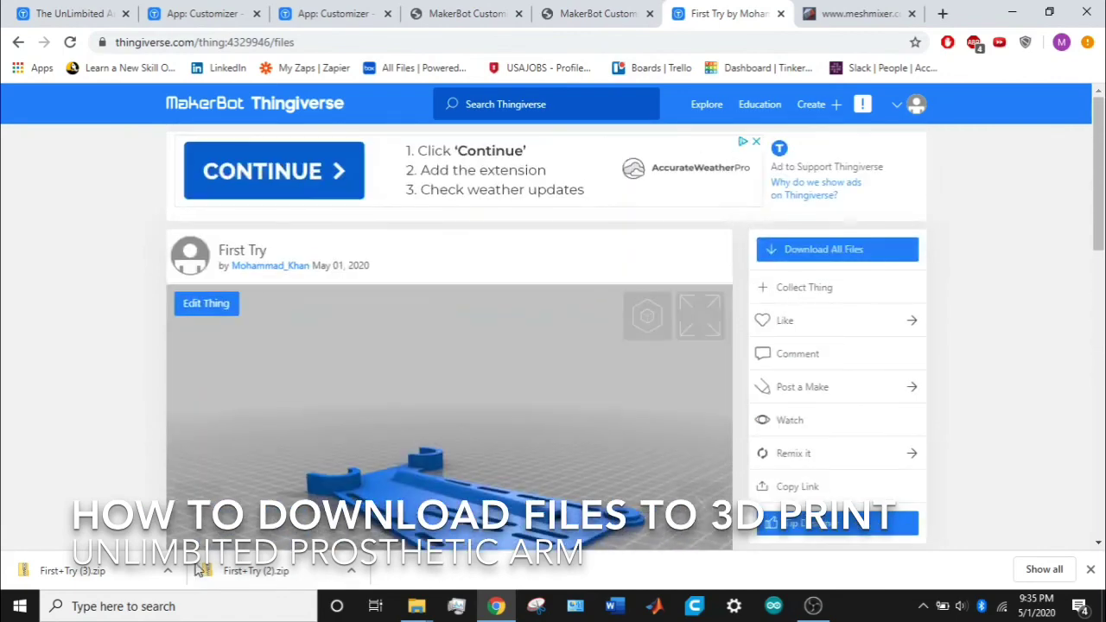
pyautogui.scroll(-4, 276, 462)
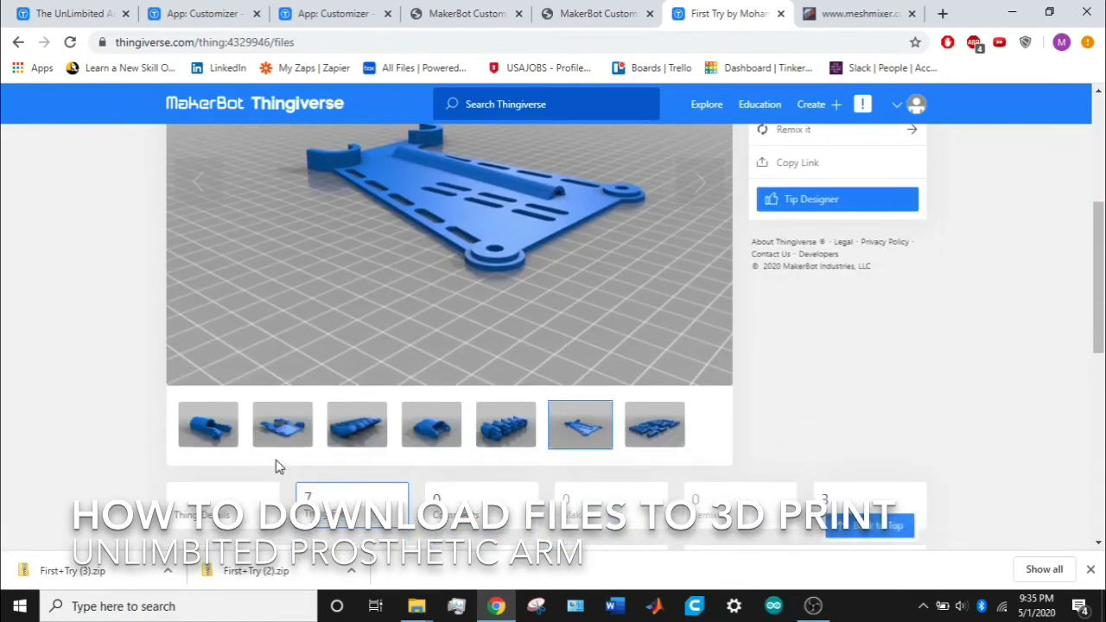
pyautogui.scroll(1, 326, 309)
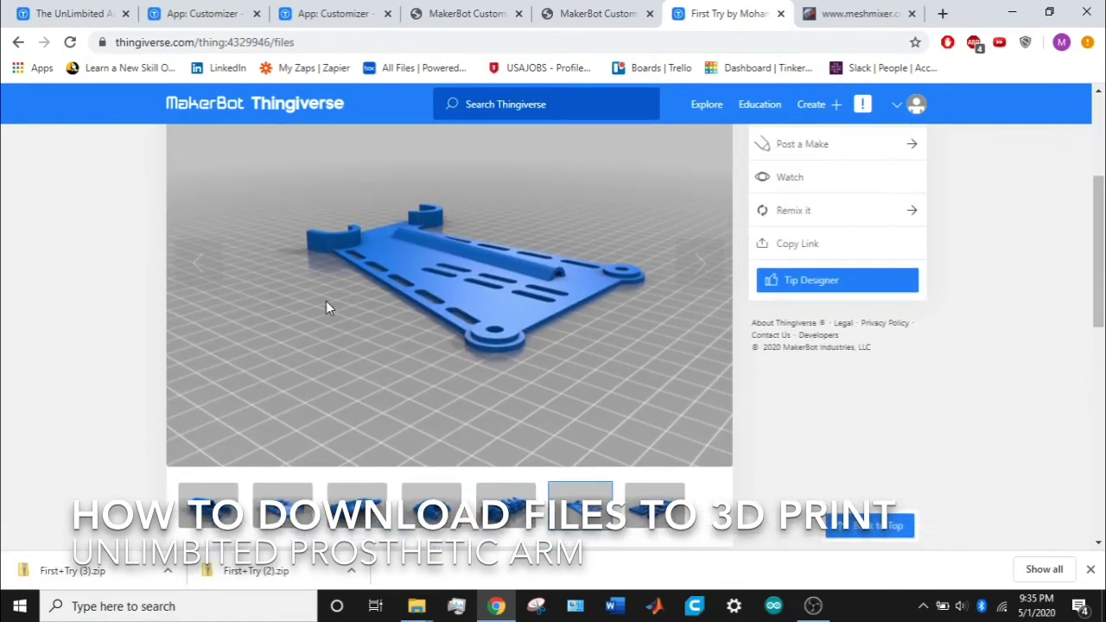
pyautogui.click(82, 13)
pyautogui.scroll(-2, 86, 232)
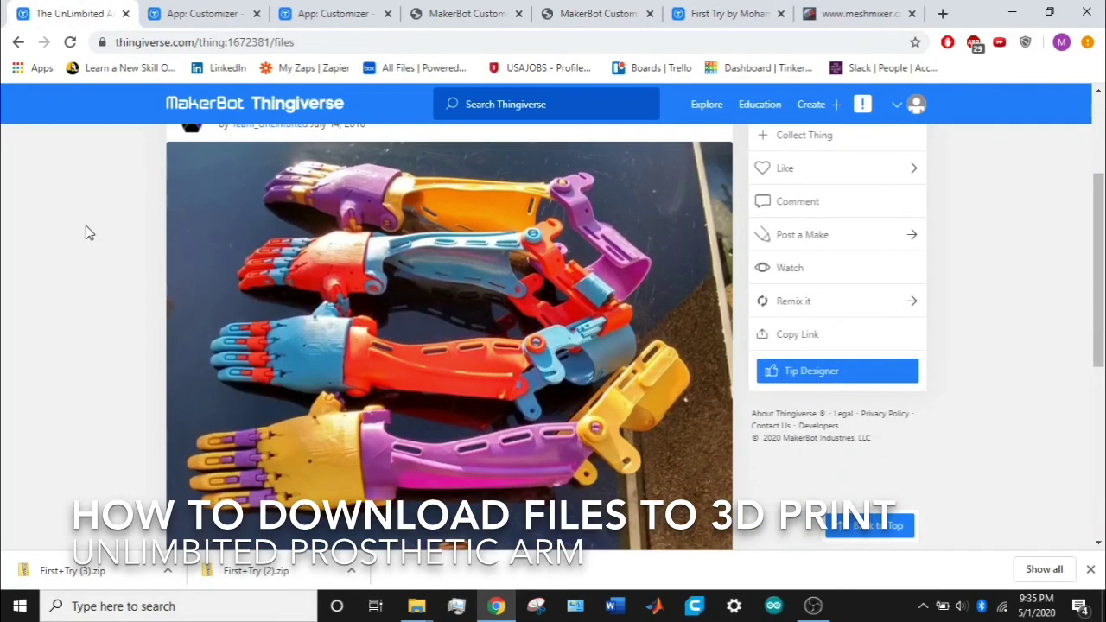